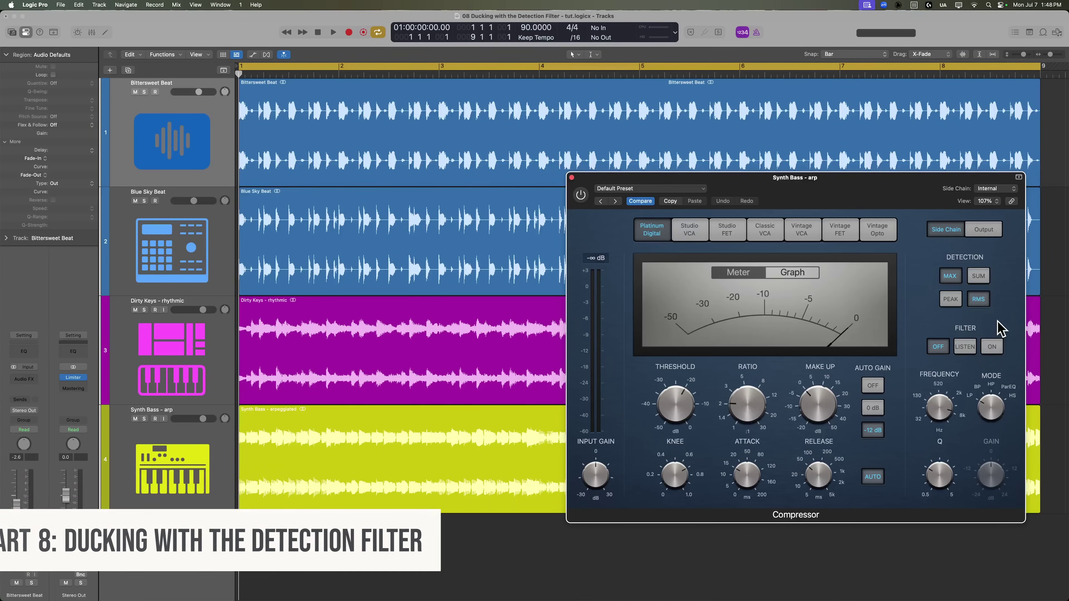
# Select the Blue Sky Beat, Dirty Keys and Synth Bass regions and briefly play the mix
pyautogui.moveTo(918, 402)
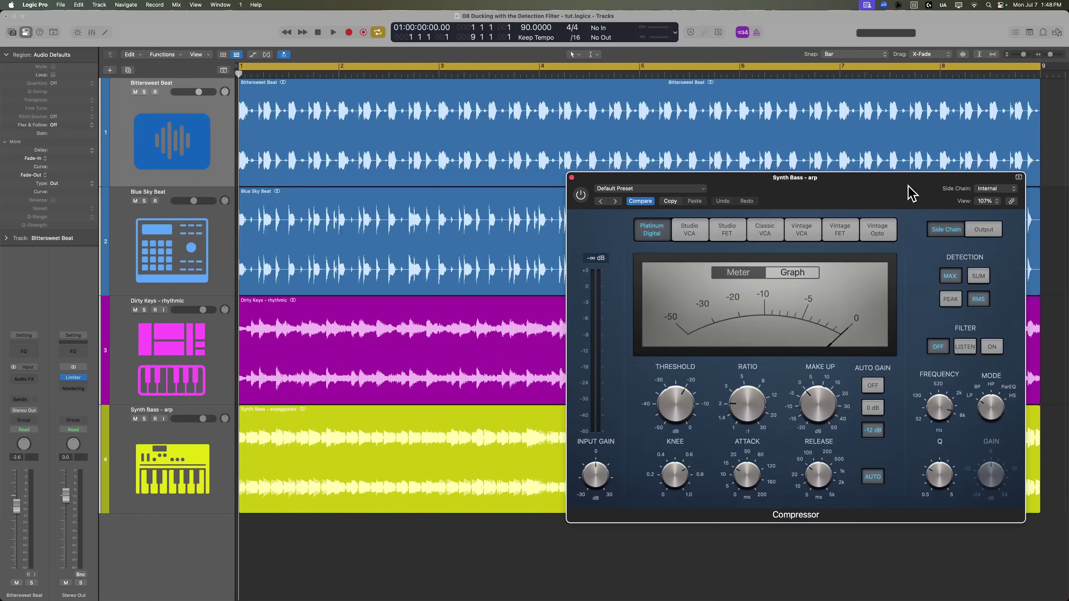
pyautogui.click(384, 240)
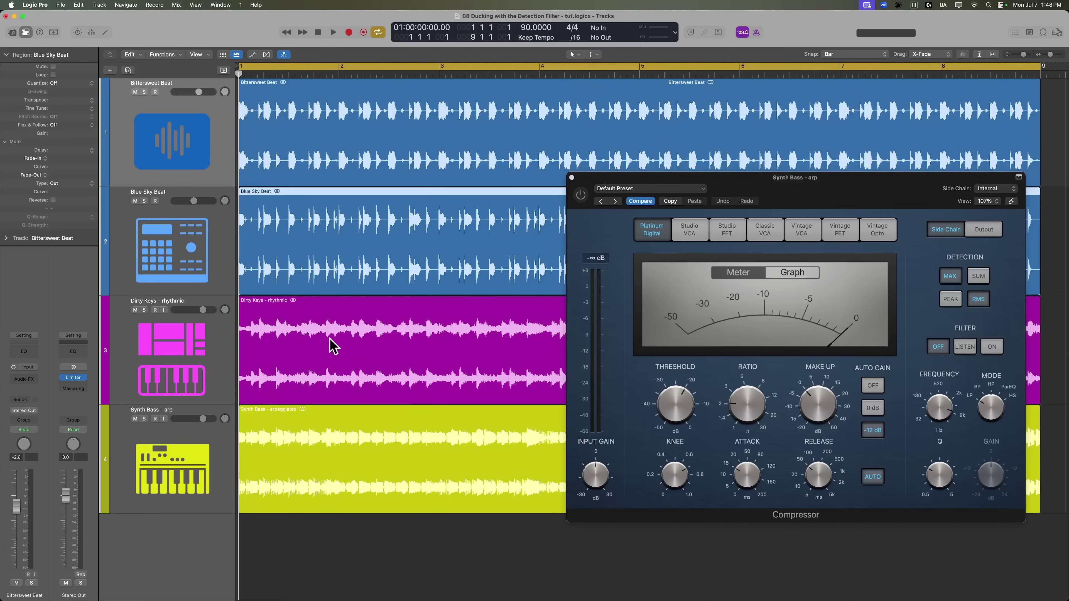
pyautogui.click(331, 347)
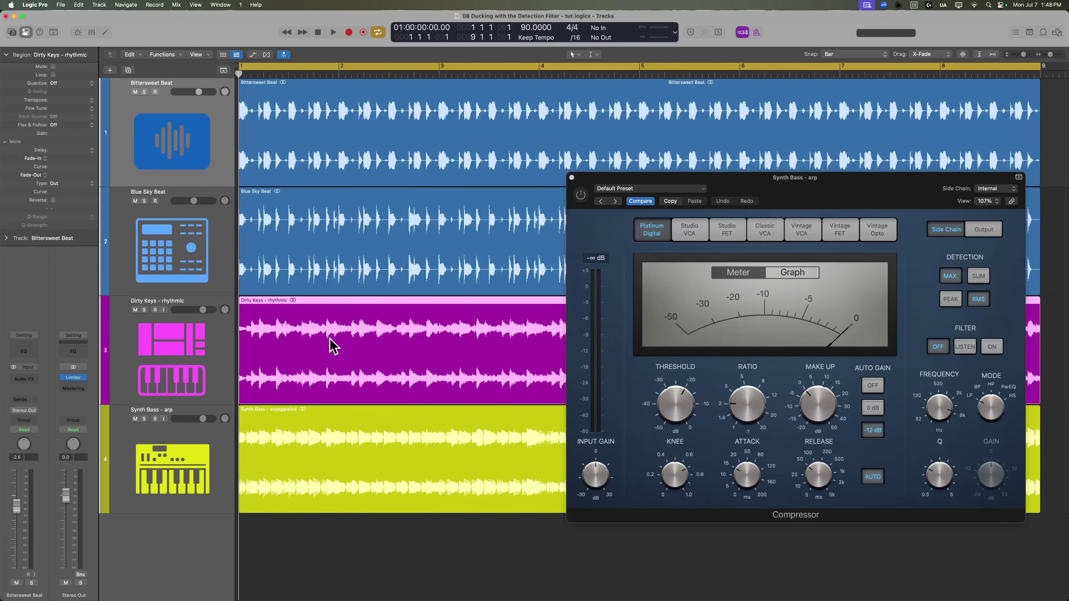
pyautogui.click(395, 428)
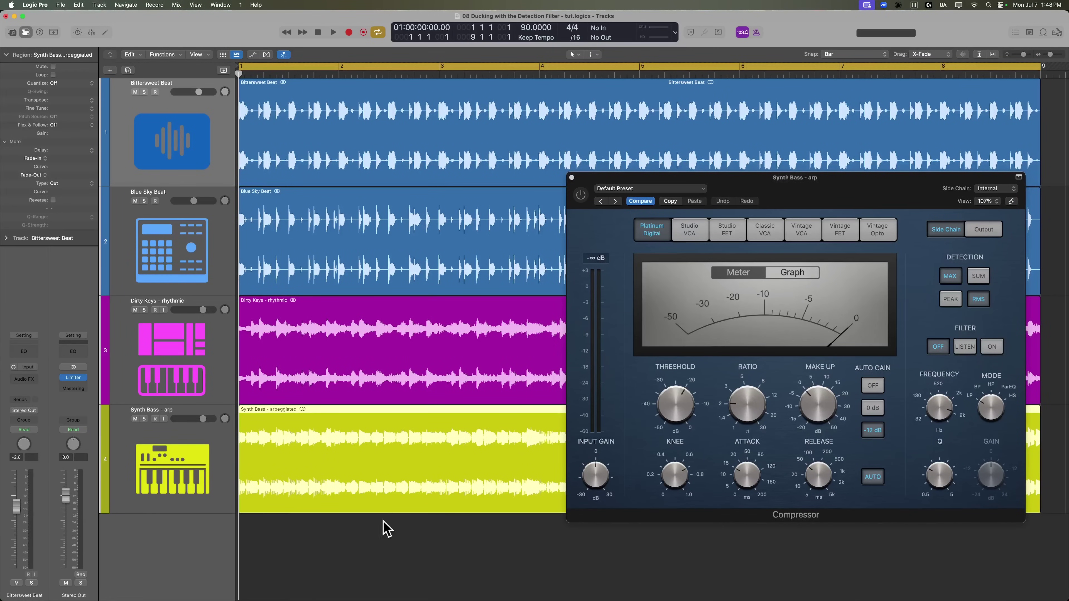
pyautogui.press('space')
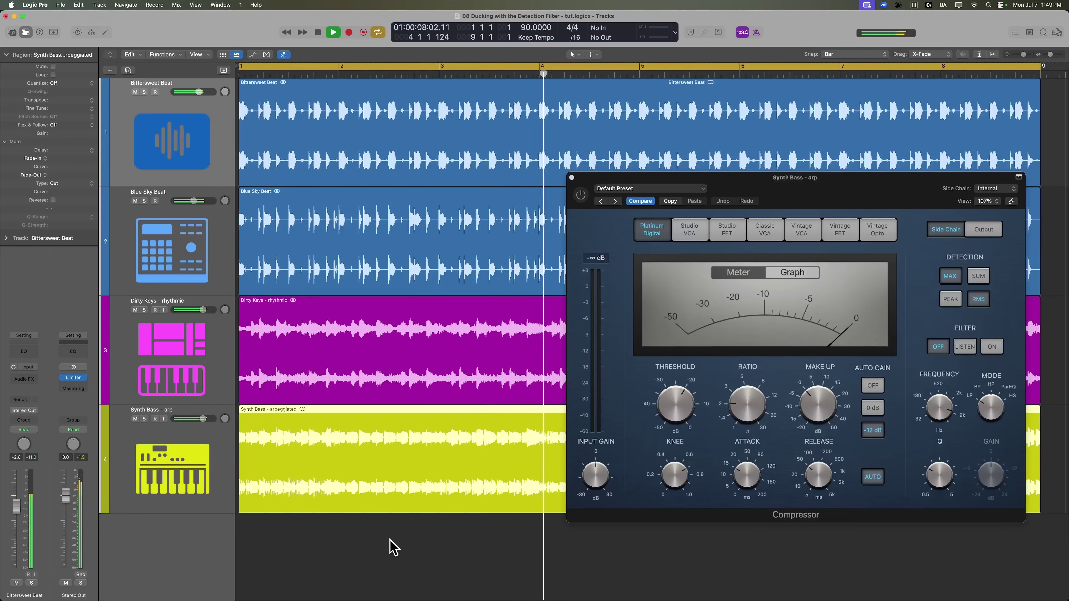
pyautogui.press('space')
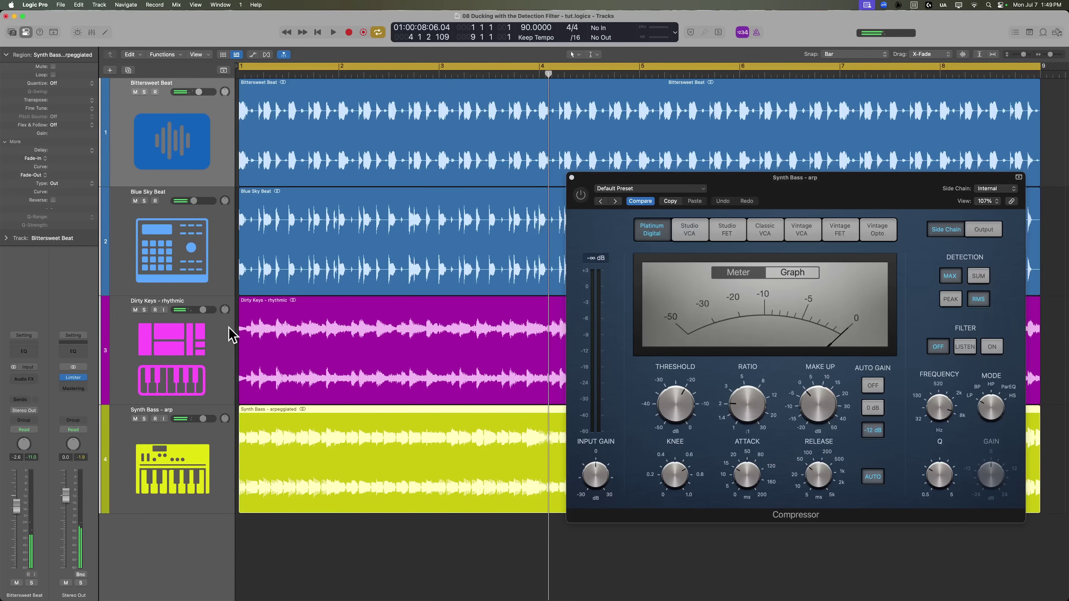
# Audition Bittersweet Beat soloed from the start, unsolo it, and mute Blue Sky Beat
pyautogui.click(204, 271)
pyautogui.click(195, 125)
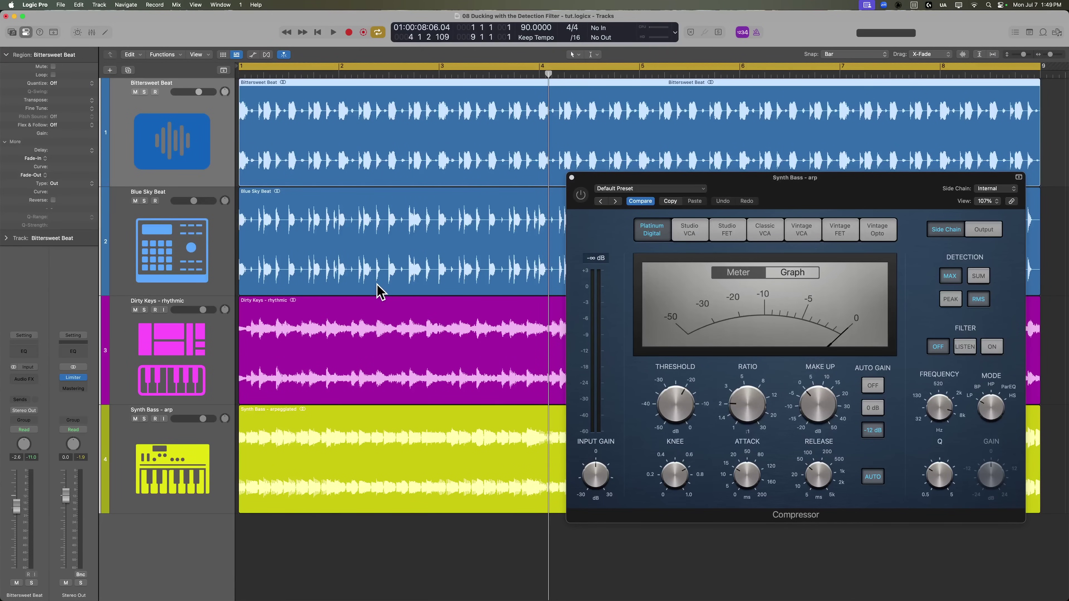
pyautogui.press('s')
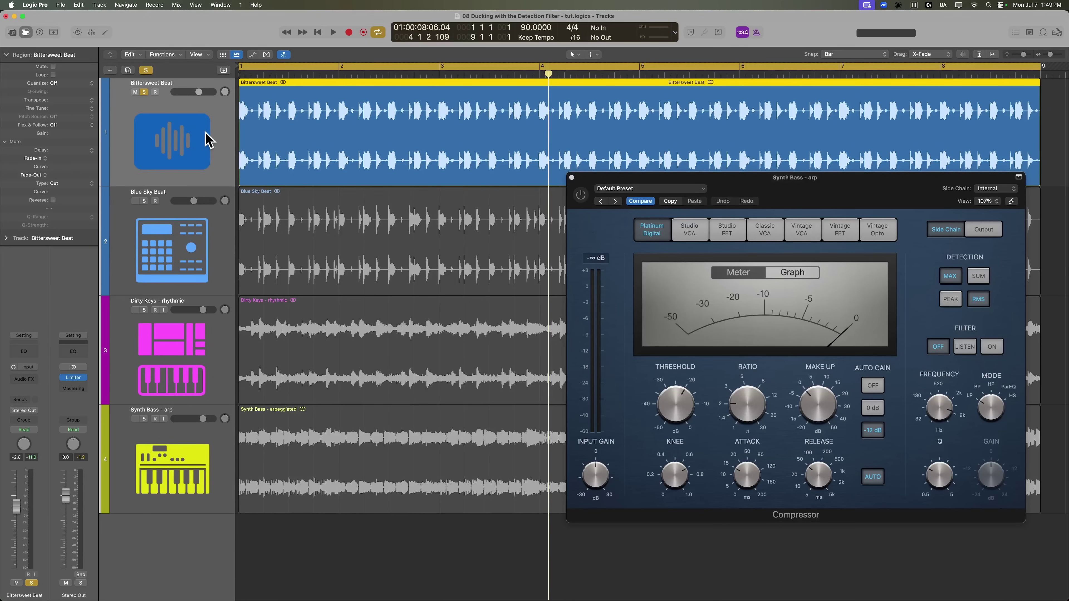
pyautogui.press('Return')
pyautogui.press('space')
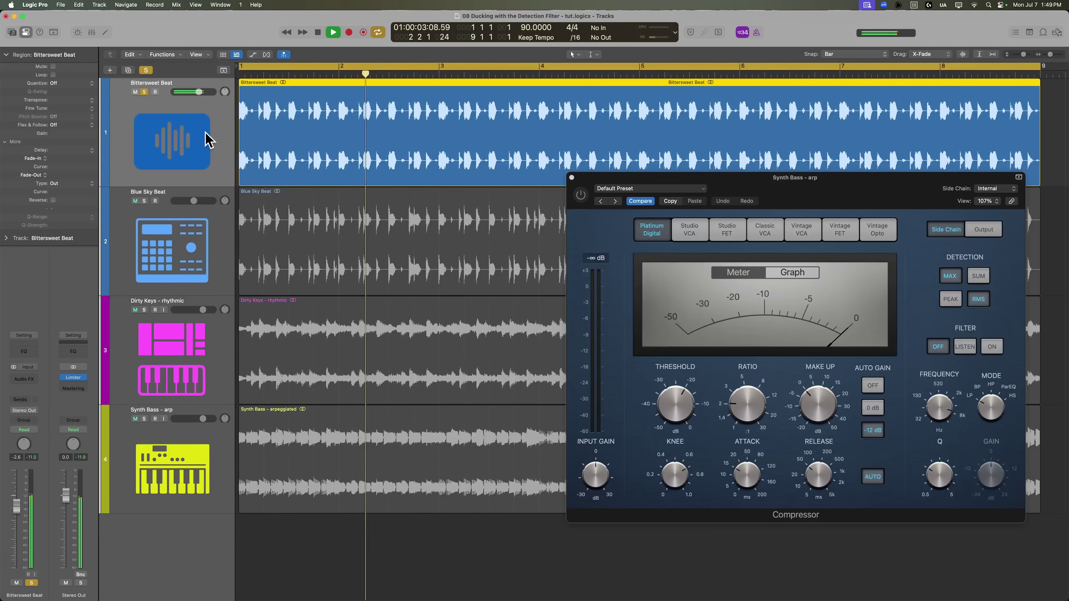
pyautogui.press('space')
pyautogui.press('s')
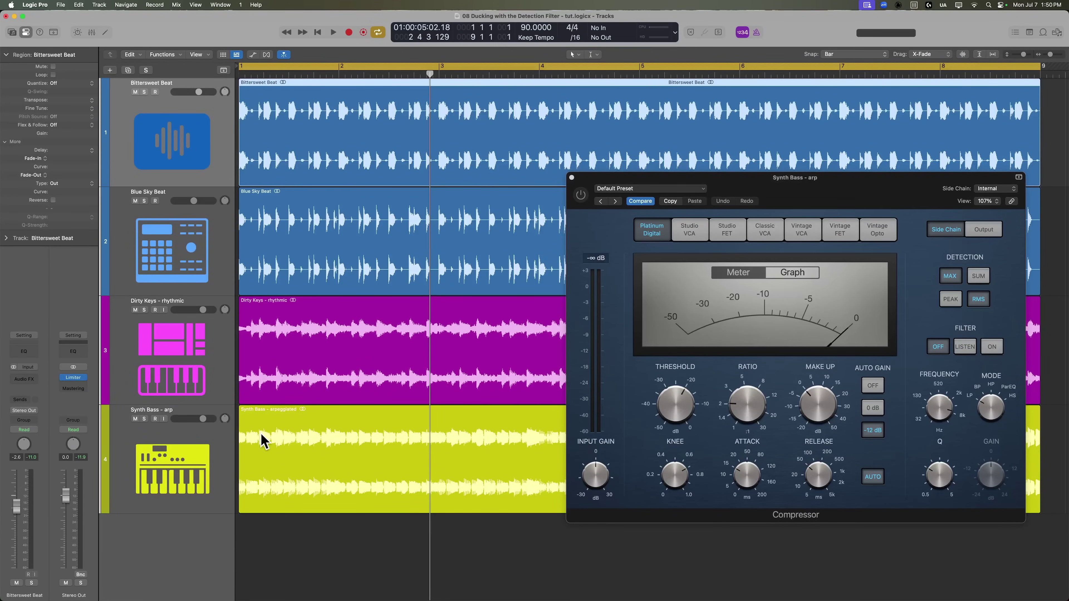
pyautogui.click(135, 201)
# Mute Dirty Keys and turn off Auto Gain and auto release on the Synth Bass compressor
pyautogui.click(134, 310)
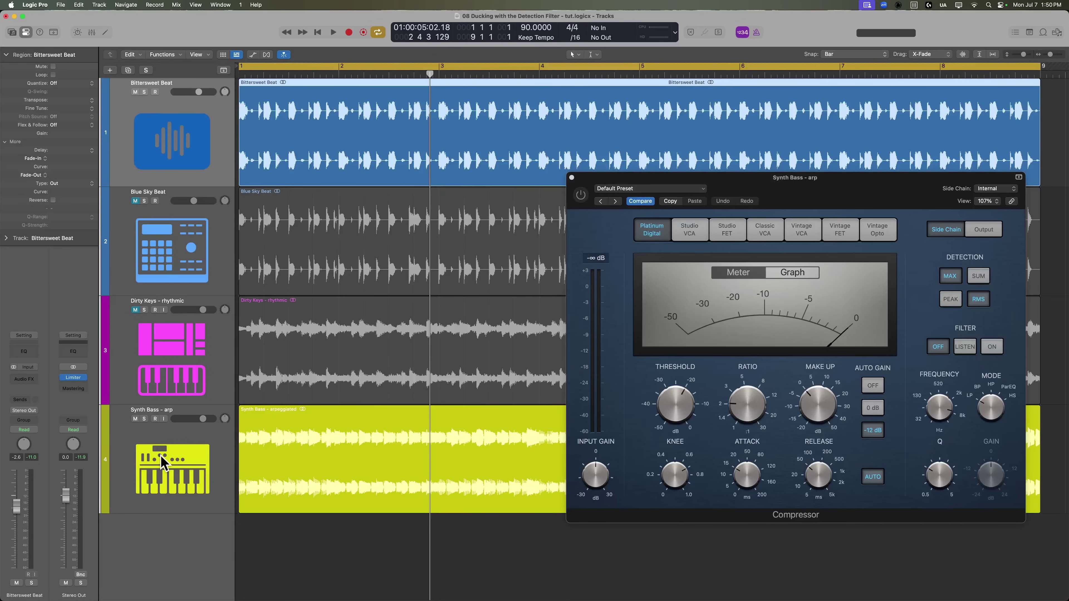
pyautogui.click(163, 463)
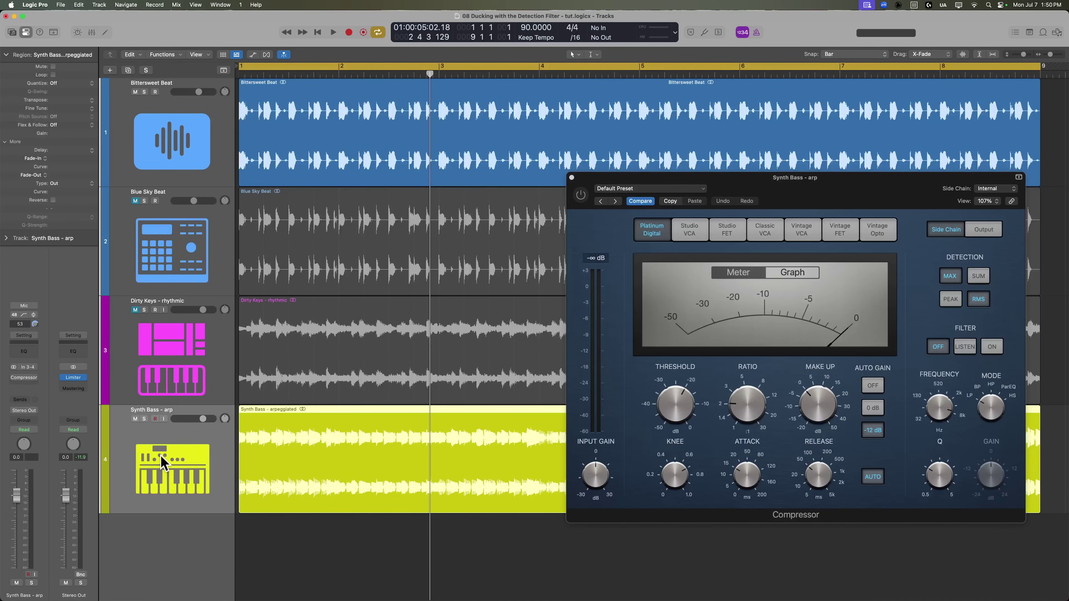
pyautogui.click(595, 242)
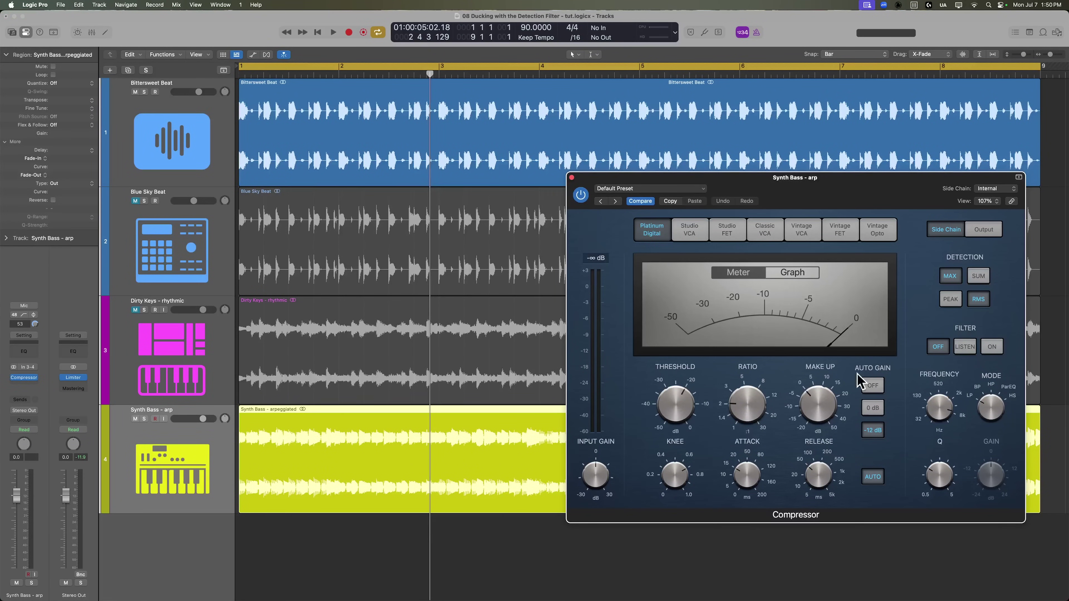
pyautogui.click(877, 387)
pyautogui.click(877, 476)
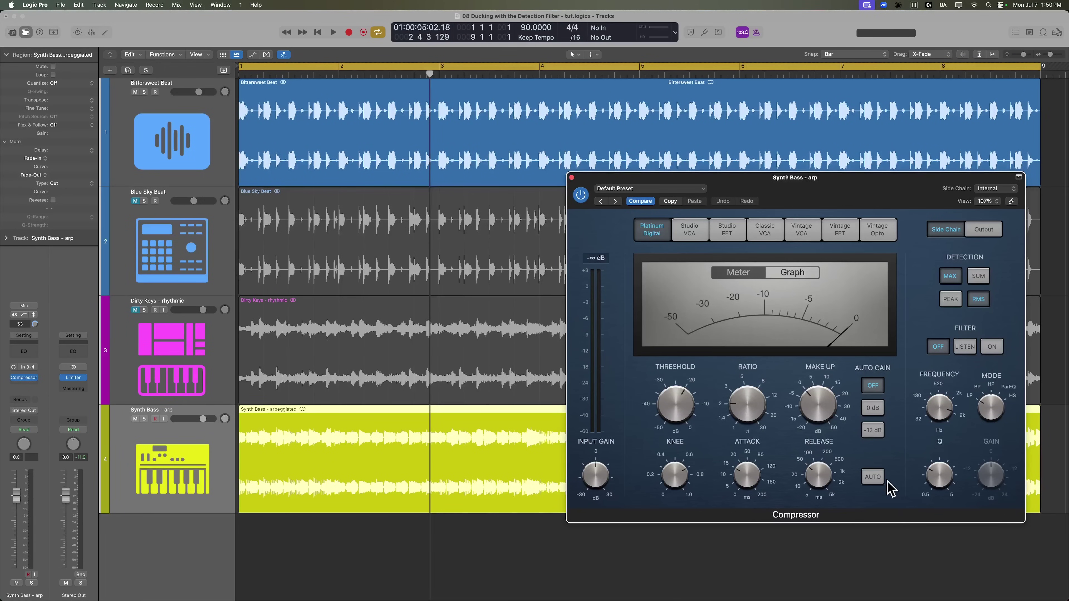
# Set ratio 13:1, threshold -23.5 dB, knee 0, attack 0 ms and release 5 ms
pyautogui.moveTo(826, 410)
pyautogui.moveTo(755, 411); pyautogui.dragTo(770, 340)
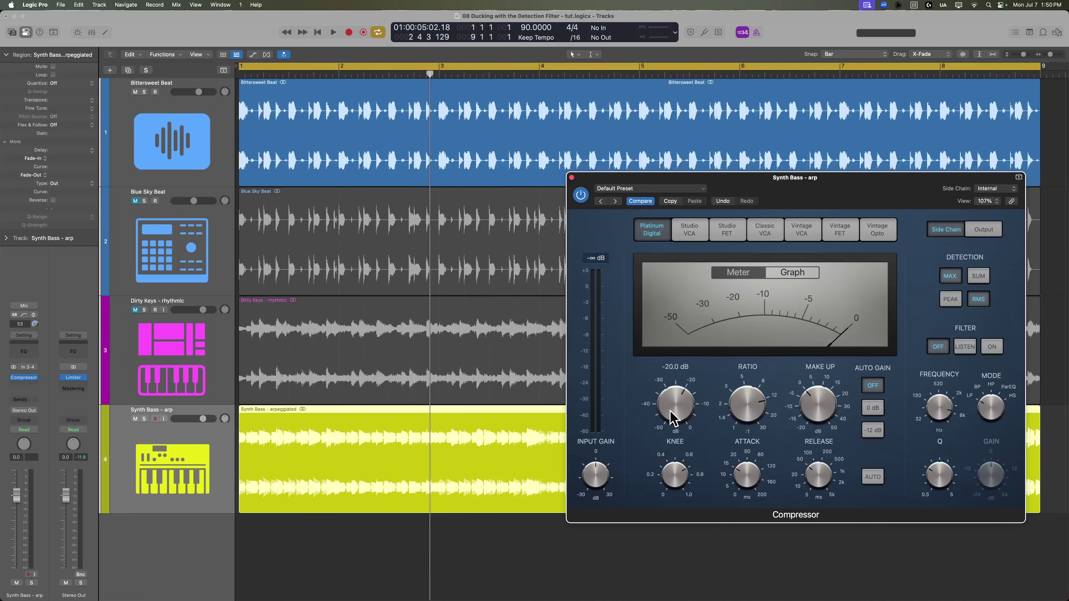
pyautogui.moveTo(673, 414); pyautogui.dragTo(675, 421)
pyautogui.moveTo(679, 480); pyautogui.dragTo(680, 545)
pyautogui.moveTo(733, 487); pyautogui.dragTo(742, 539)
pyautogui.moveTo(820, 475); pyautogui.dragTo(817, 536)
# Switch detection to Peak, side-chain from Bittersweet Beat (Audio 1), and set the filter to Listen
pyautogui.click(947, 302)
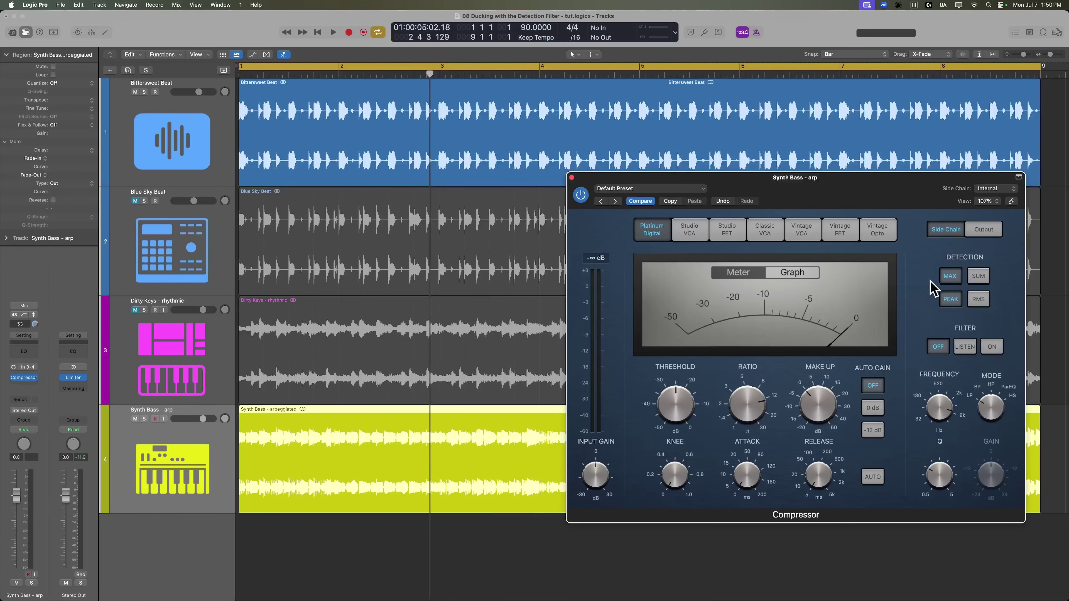
pyautogui.click(994, 192)
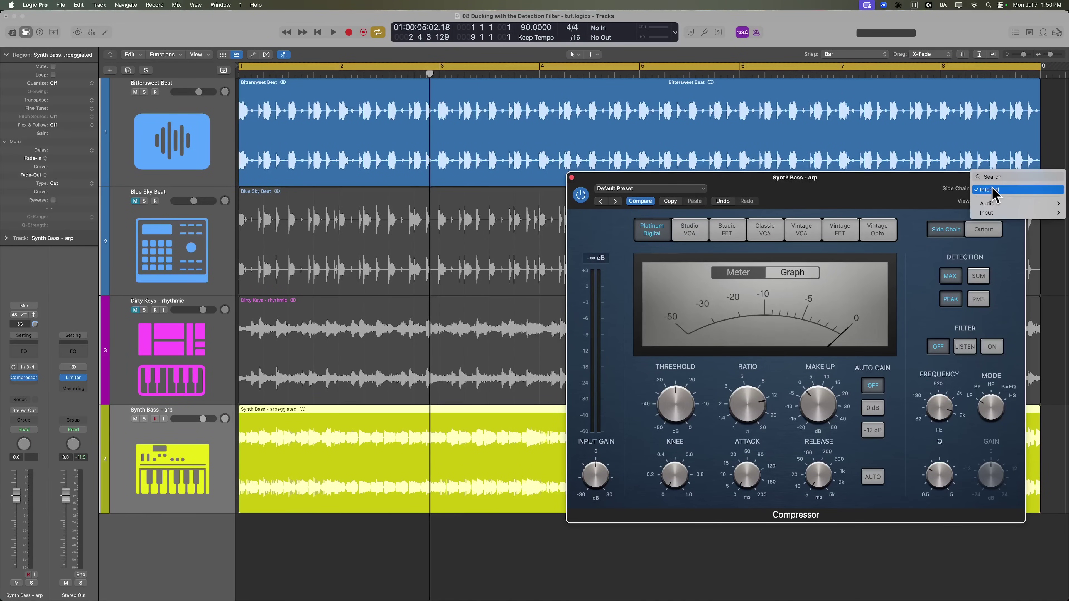
pyautogui.moveTo(994, 203)
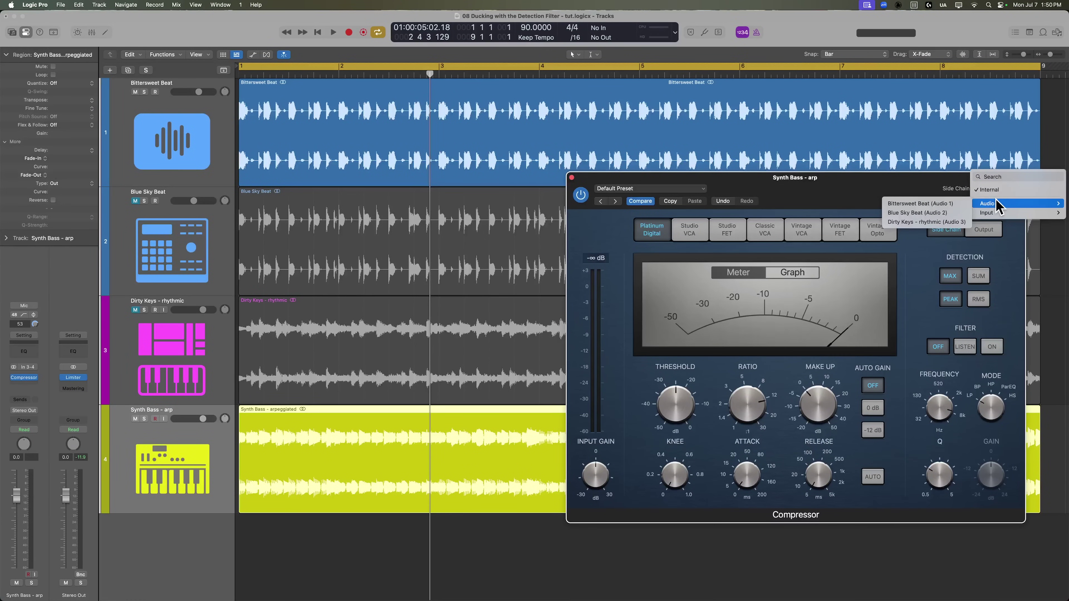
pyautogui.click(962, 205)
pyautogui.click(970, 345)
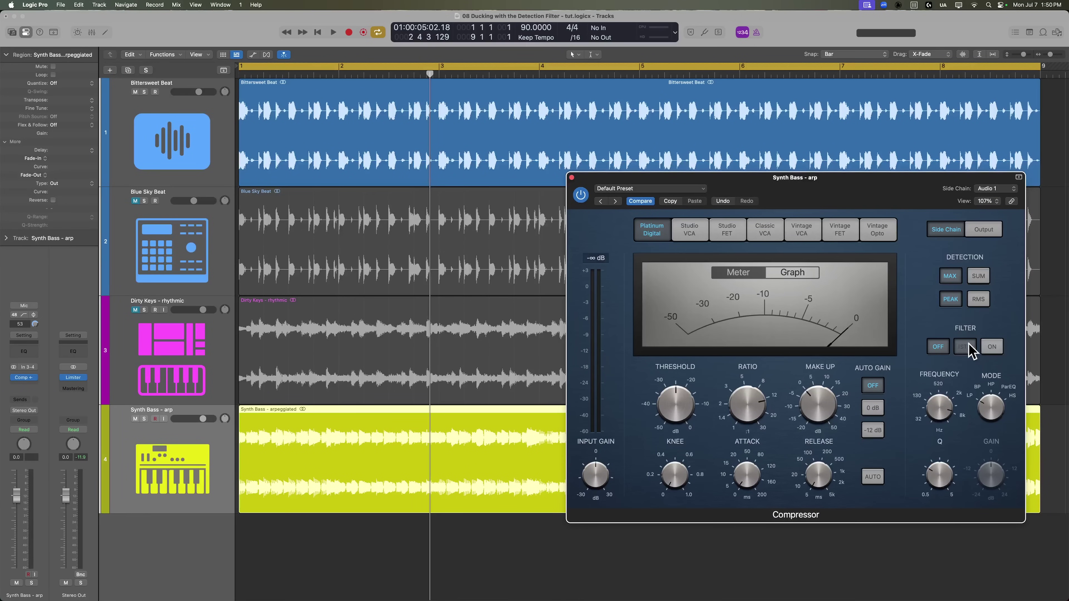
# Mute Bittersweet Beat and play the song from the start
pyautogui.click(135, 92)
pyautogui.click(875, 186)
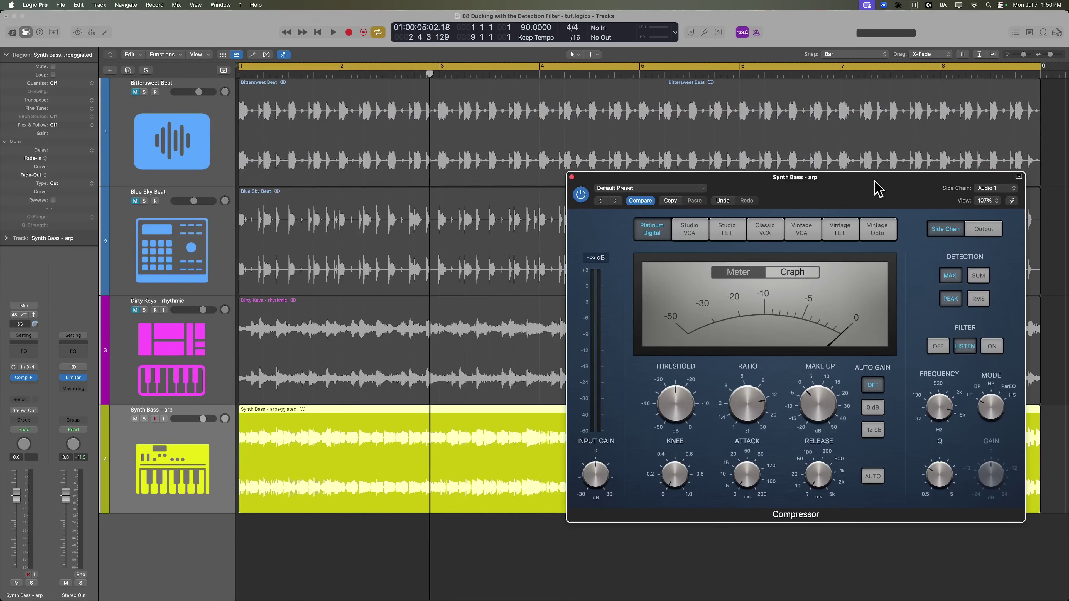
pyautogui.press('Return')
pyautogui.press('space')
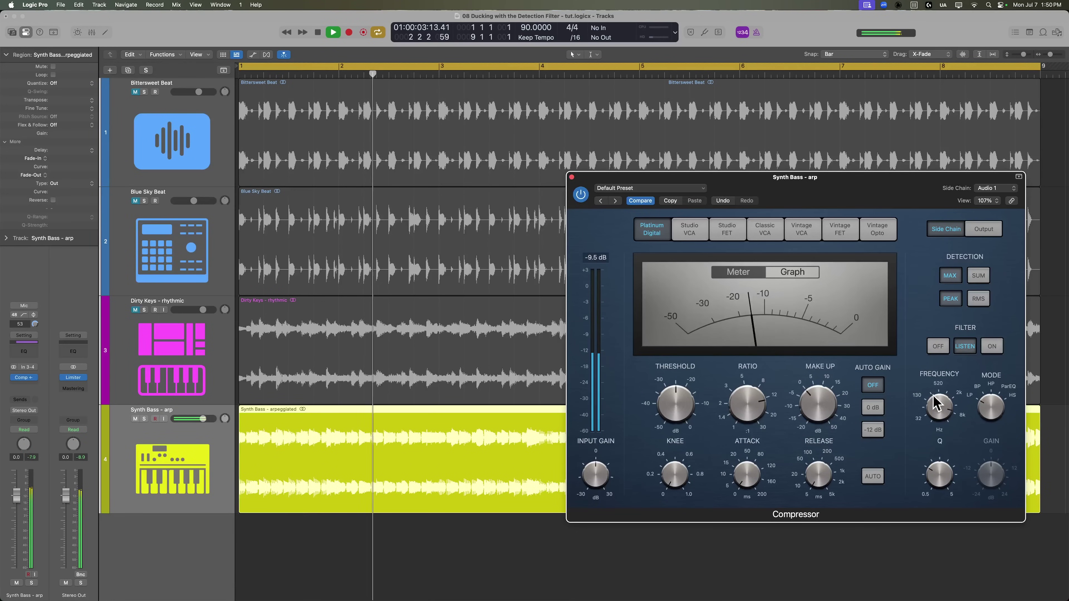
# Tune the side-chain detection filter to about 123 Hz while auditioning, then switch filter listening off
pyautogui.moveTo(943, 442); pyautogui.dragTo(970, 438)
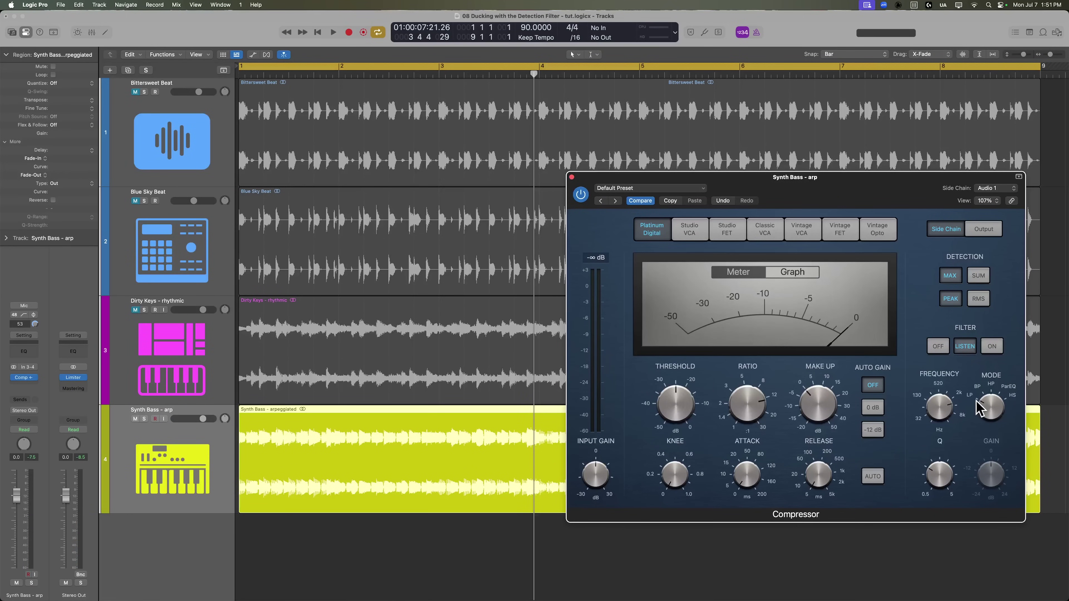
pyautogui.moveTo(962, 403)
pyautogui.mouseDown()
pyautogui.moveTo(925, 450)
pyautogui.moveTo(928, 430)
pyautogui.moveTo(926, 442)
pyautogui.moveTo(957, 415)
pyautogui.mouseUp()
pyautogui.press('space')
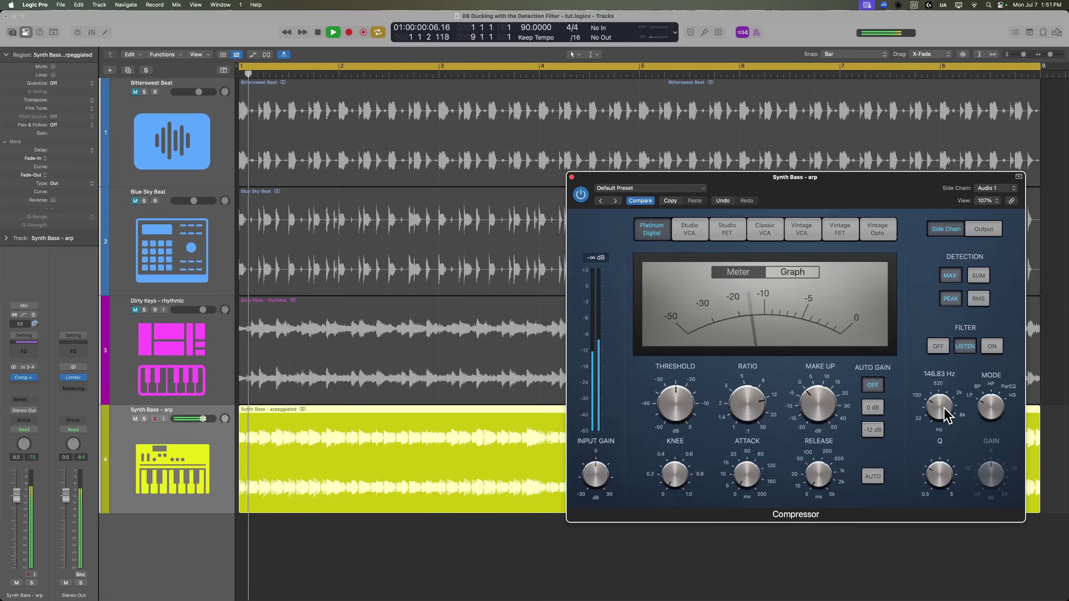
pyautogui.scroll(-3, 945, 410)
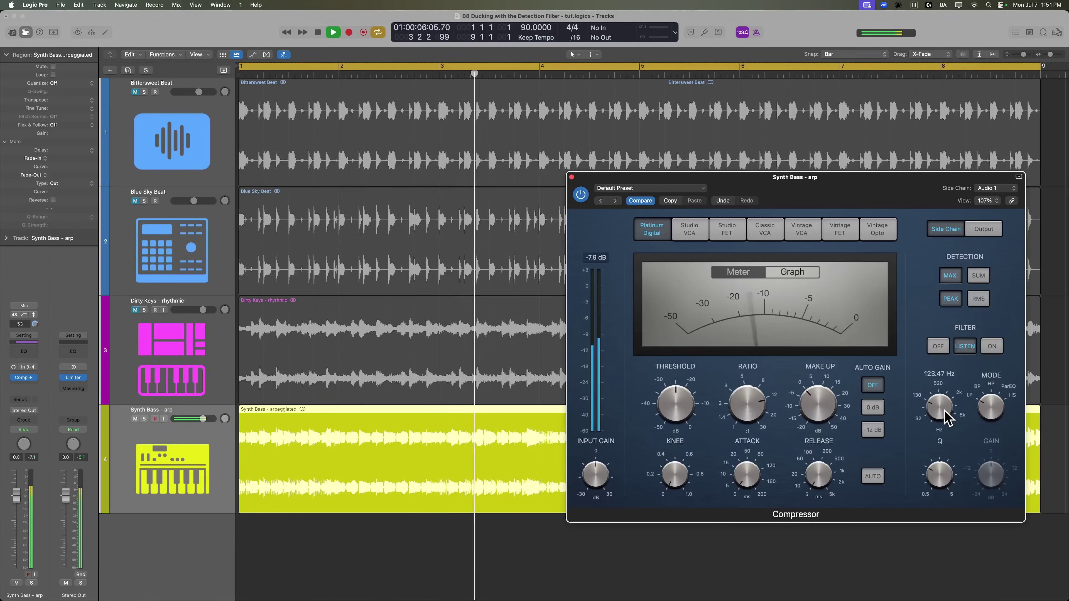
pyautogui.press('space')
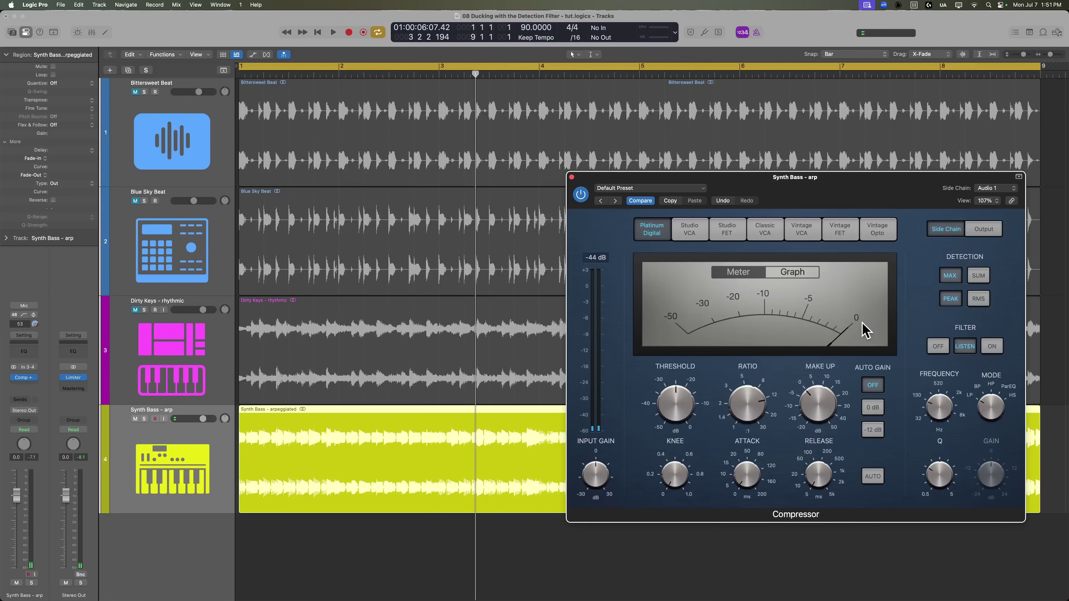
pyautogui.click(935, 341)
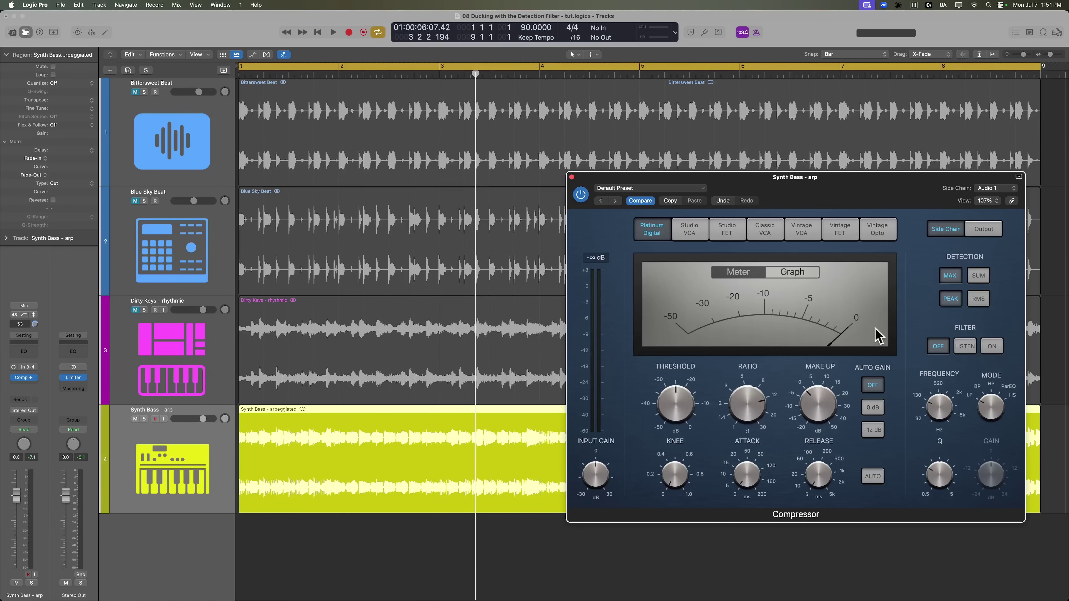
# Turn the side-chain detection filter On and play back to hear the Synth Bass ducking
pyautogui.press('Return')
pyautogui.press('space')
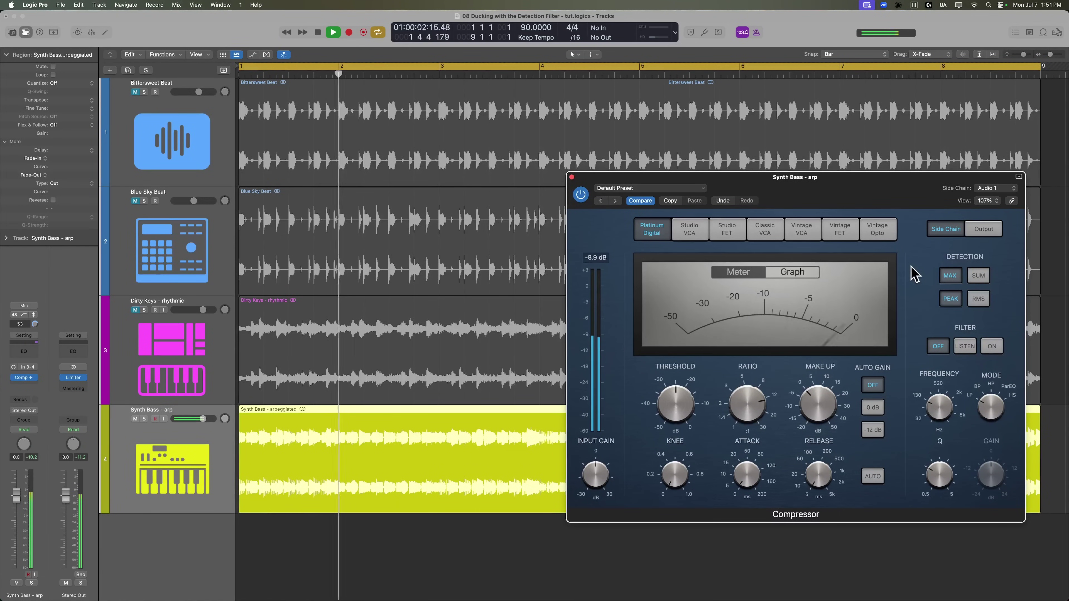
pyautogui.press('space')
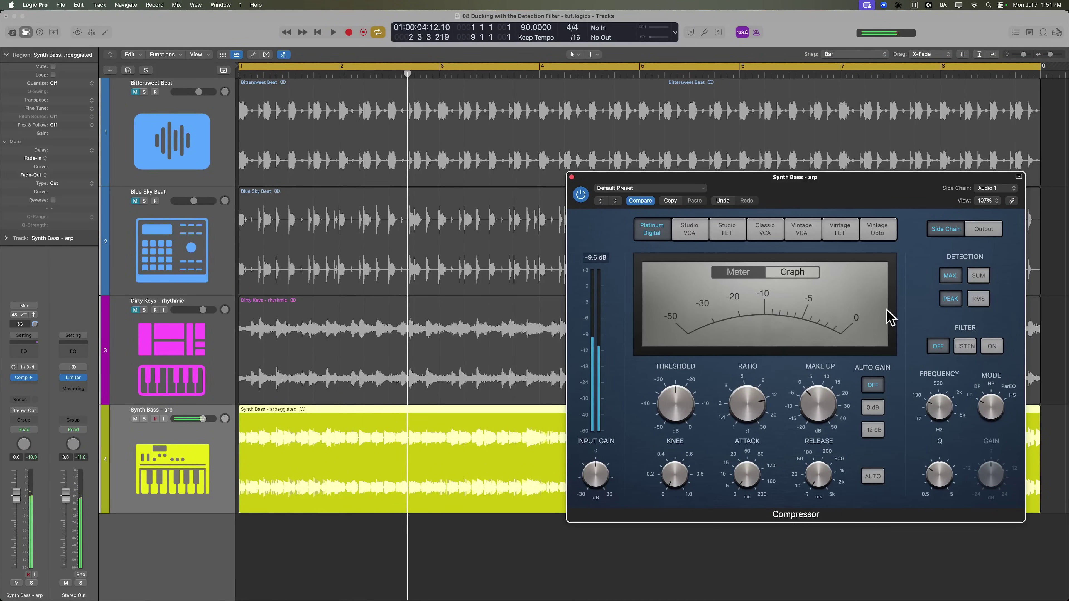
pyautogui.click(996, 349)
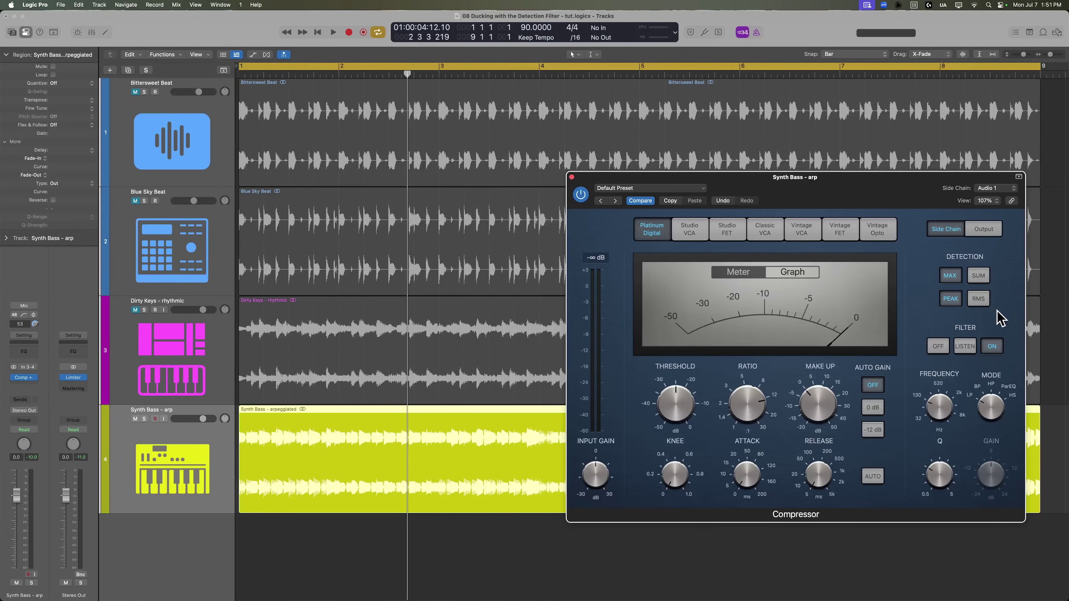
pyautogui.press('space')
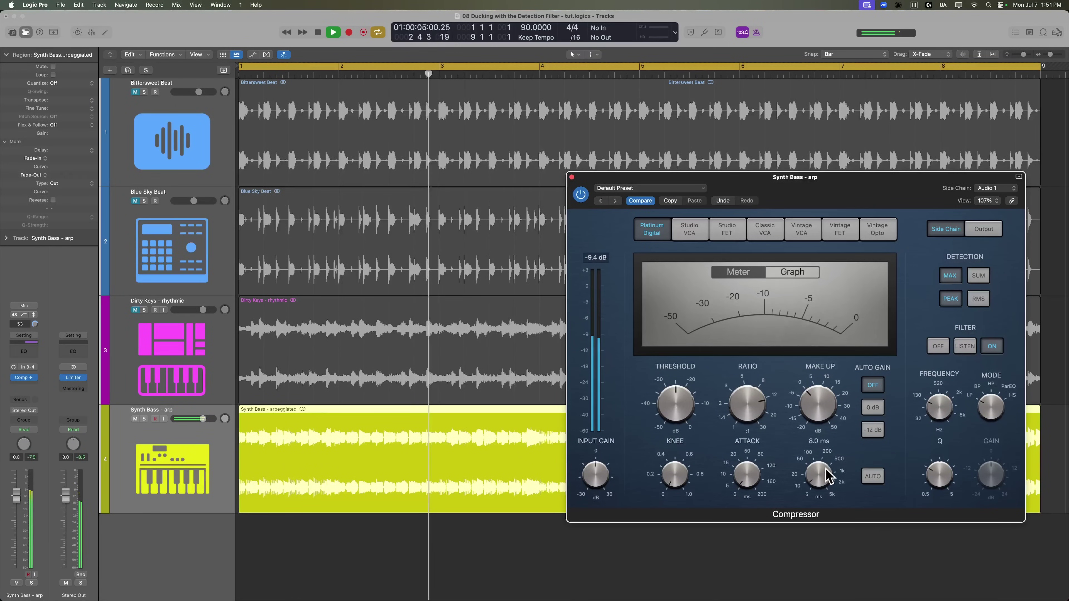
pyautogui.moveTo(829, 474)
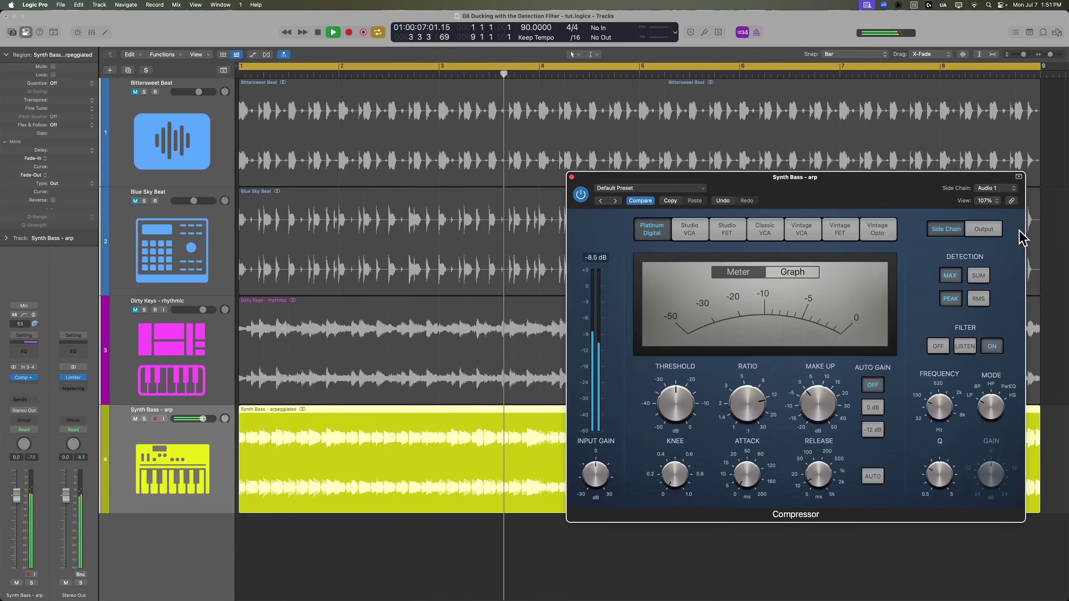
pyautogui.click(996, 232)
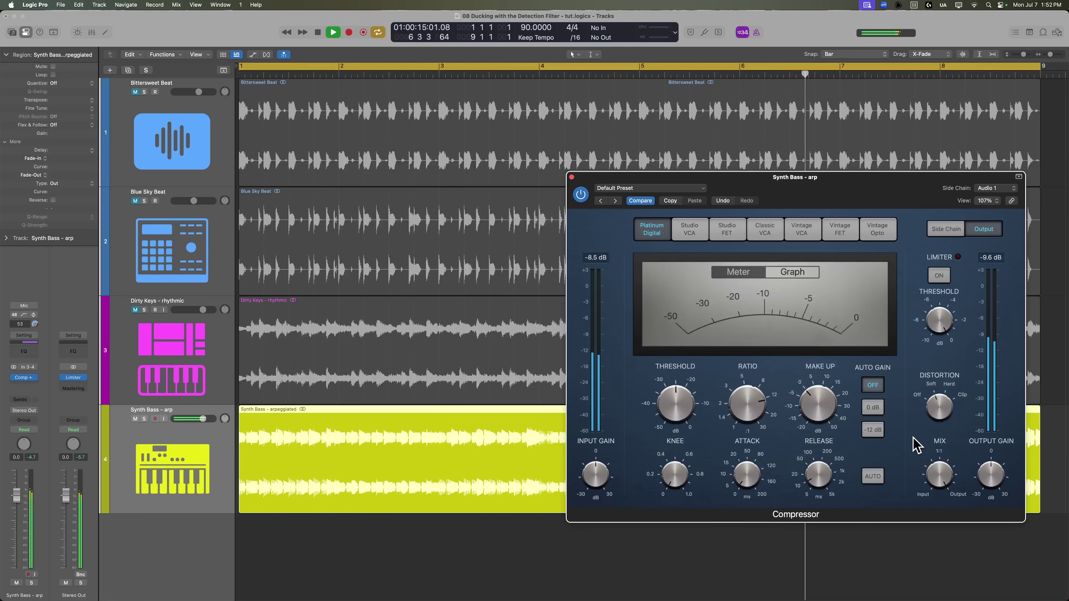
# Stop playback, nudge Distortion slightly toward Soft, and unmute Bittersweet Beat
pyautogui.press('space')
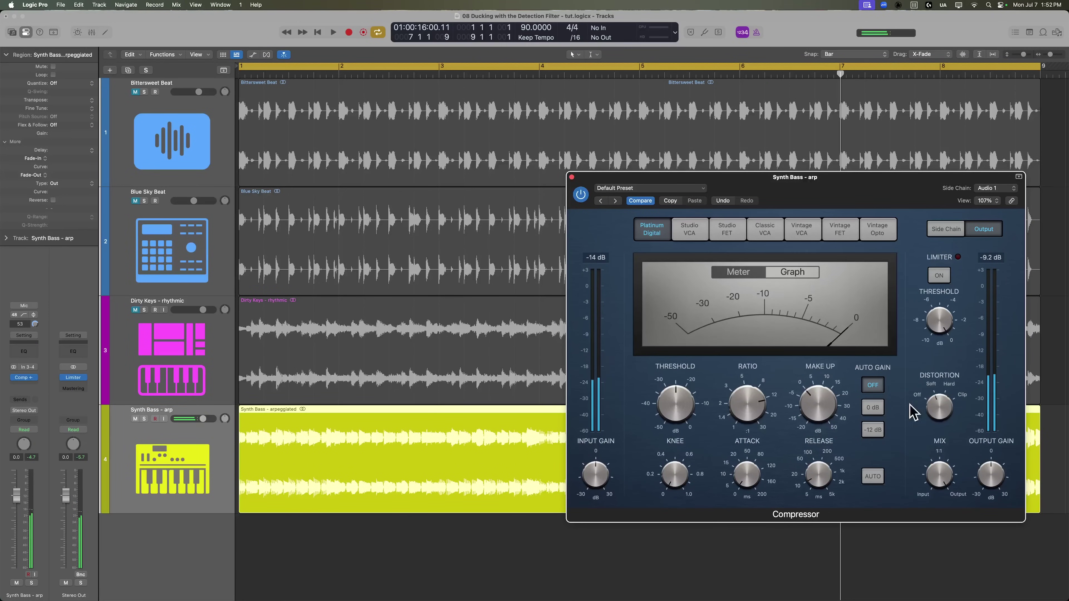
pyautogui.moveTo(941, 412); pyautogui.dragTo(943, 404)
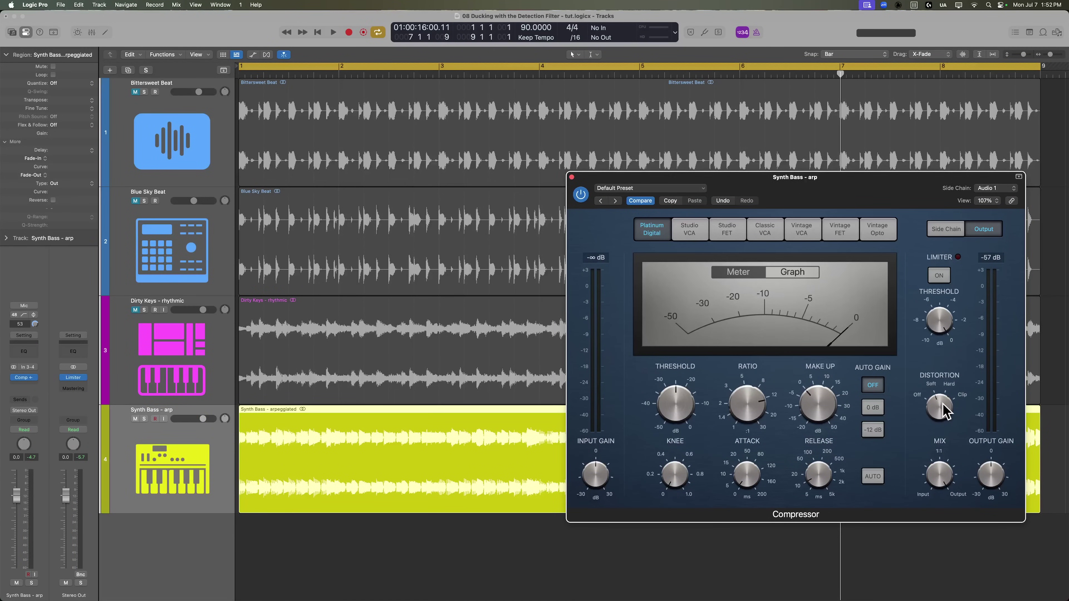
pyautogui.click(135, 92)
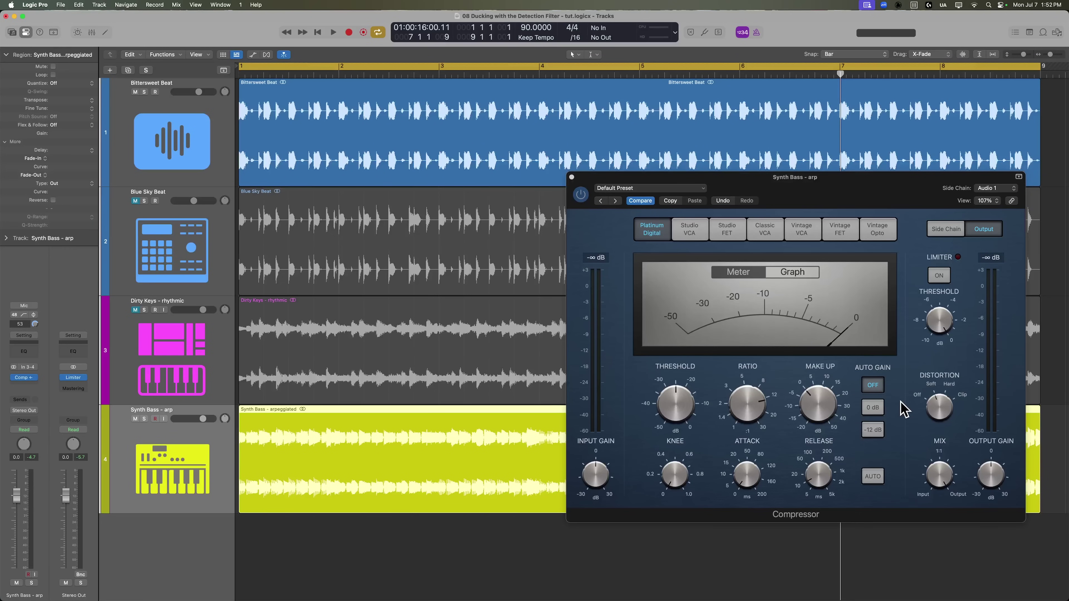
# During playback, set threshold to about -27.5 dB via the Graph view and ratio to 8.3:1
pyautogui.press('space')
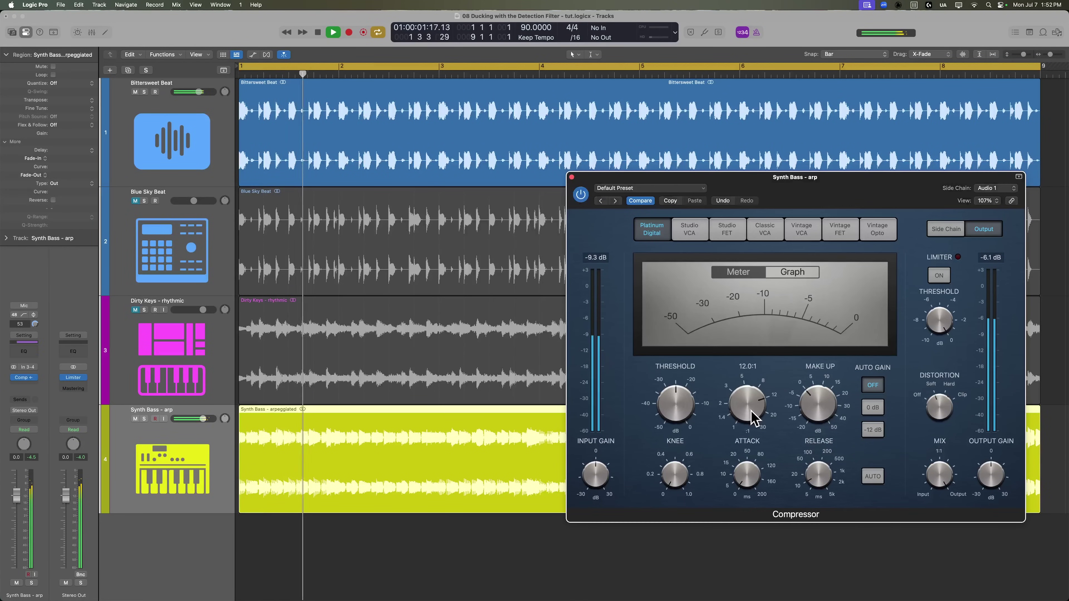
pyautogui.click(793, 273)
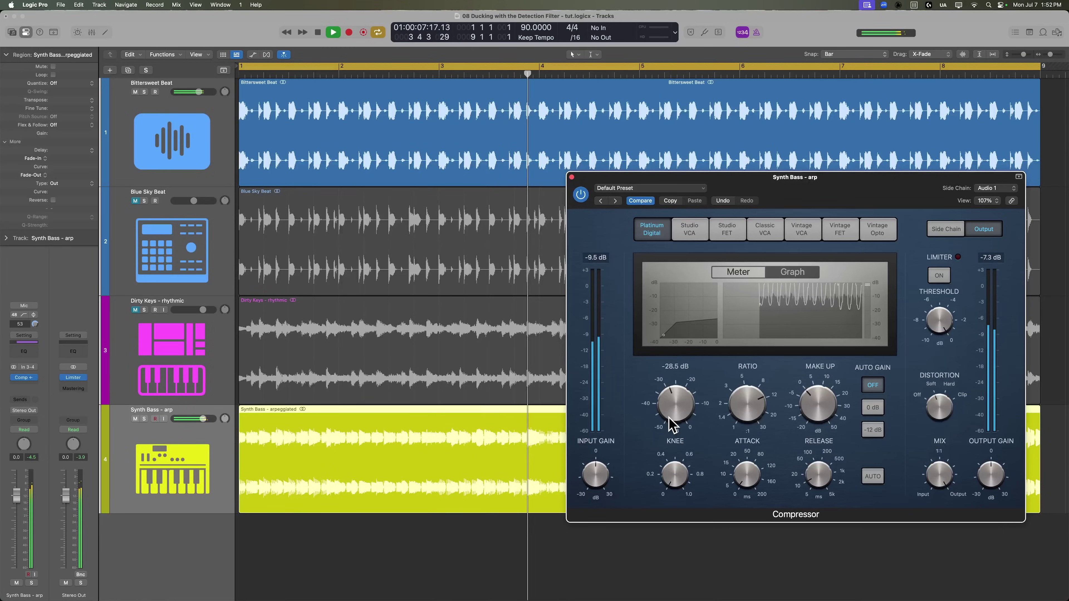
pyautogui.moveTo(671, 423); pyautogui.dragTo(675, 423)
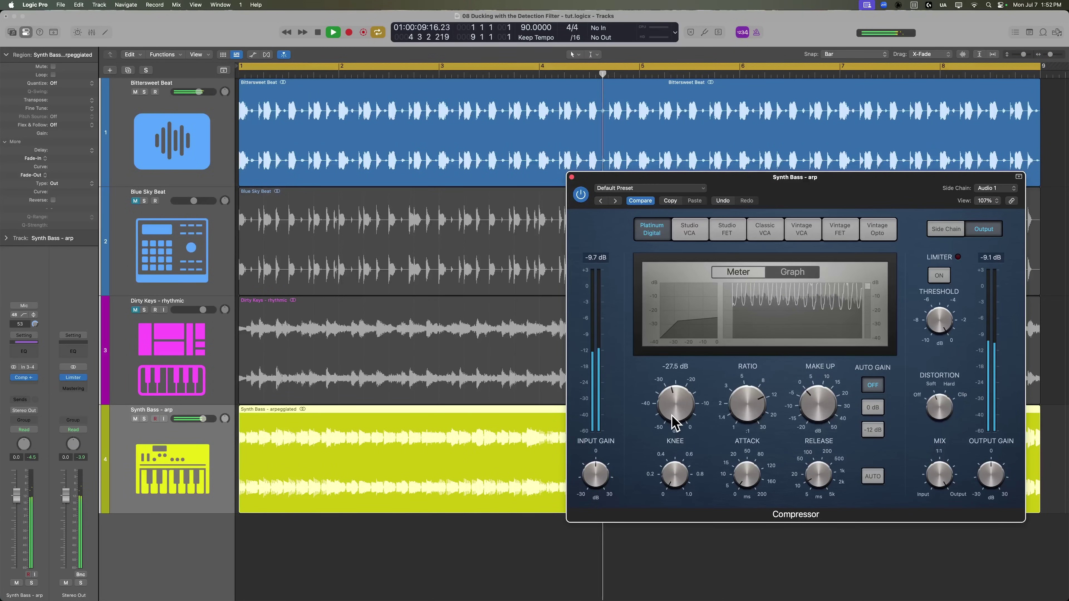
pyautogui.click(772, 276)
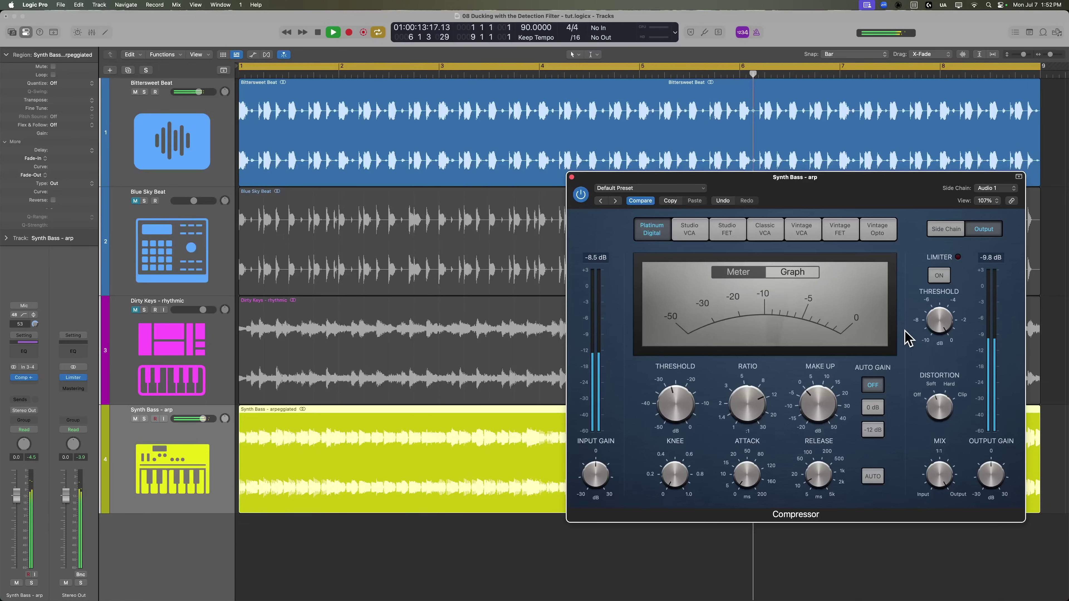
pyautogui.moveTo(746, 407); pyautogui.dragTo(746, 412)
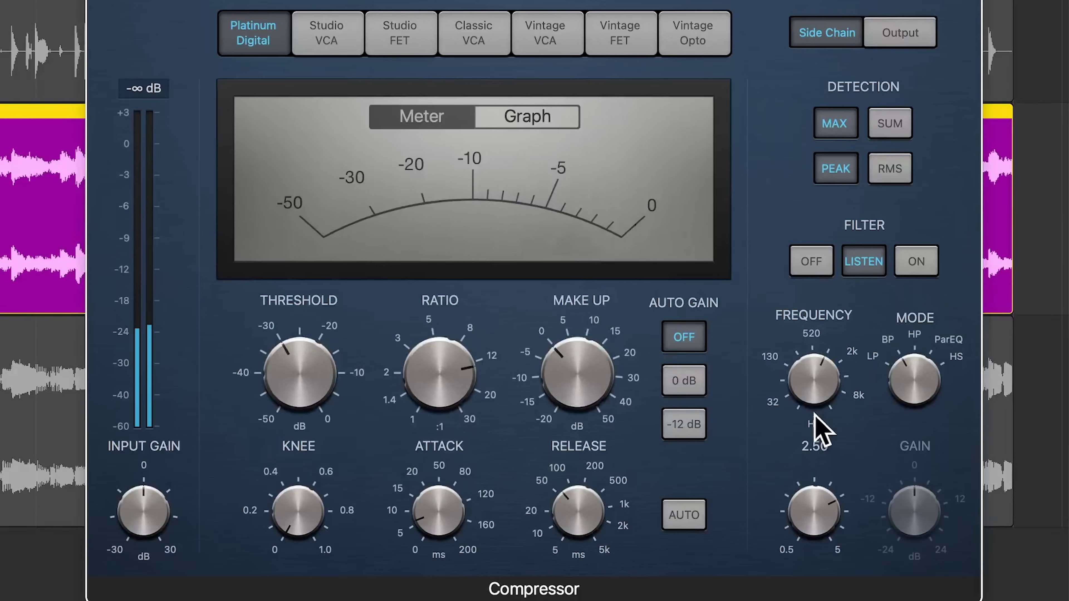
# Tune the side-chain filter frequency to about 3951 Hz and copy the compressor onto Dirty Keys
pyautogui.moveTo(807, 382)
pyautogui.moveTo(807, 382); pyautogui.dragTo(811, 303)
pyautogui.moveTo(819, 377)
pyautogui.mouseDown()
pyautogui.moveTo(811, 390)
pyautogui.moveTo(809, 375)
pyautogui.mouseUp()
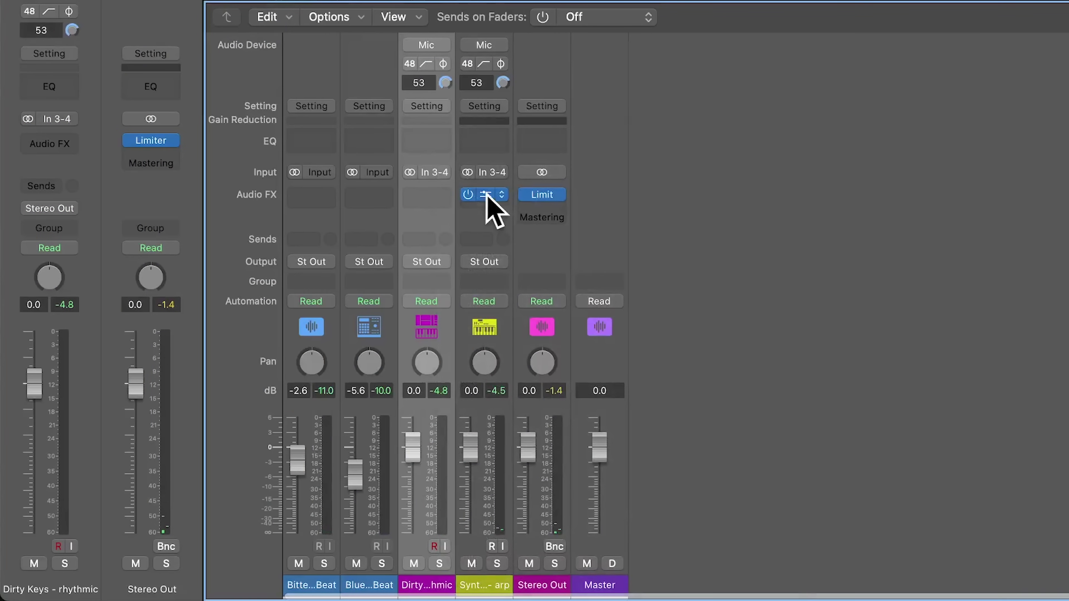
pyautogui.moveTo(487, 193); pyautogui.dragTo(427, 194)
# Open the Dirty Keys compressor, start playback, and raise its threshold to -22.0 dB
pyautogui.press('x')
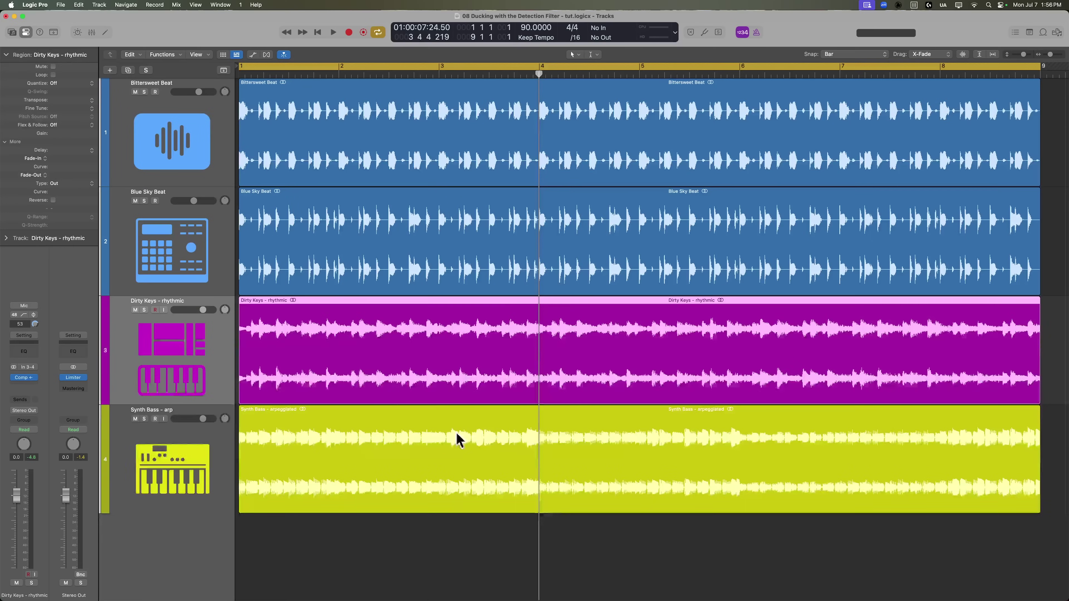
pyautogui.click(23, 378)
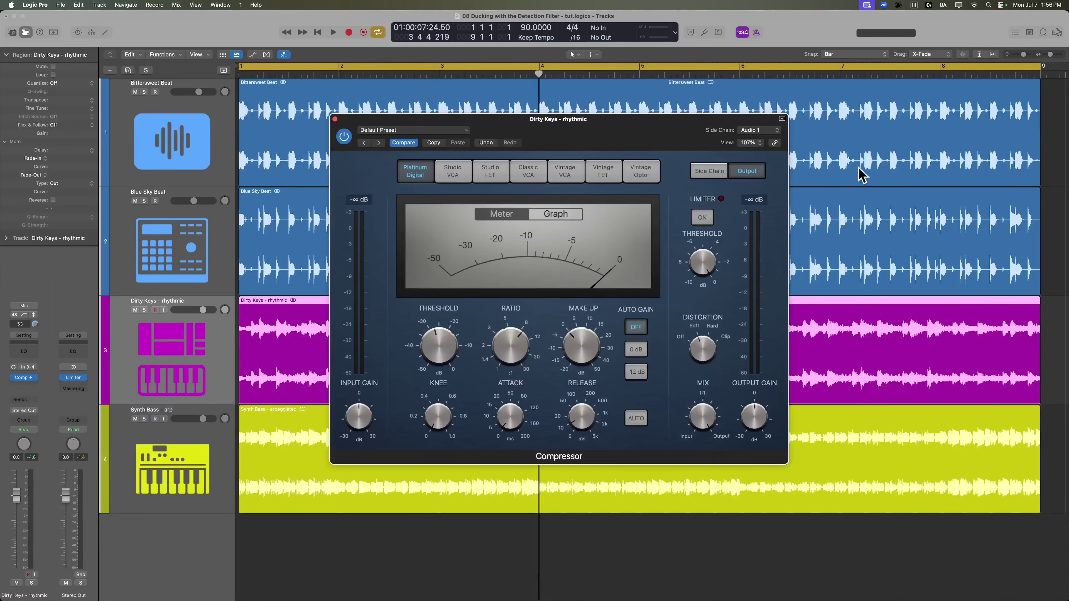
pyautogui.moveTo(675, 132); pyautogui.dragTo(919, 224)
pyautogui.press('space')
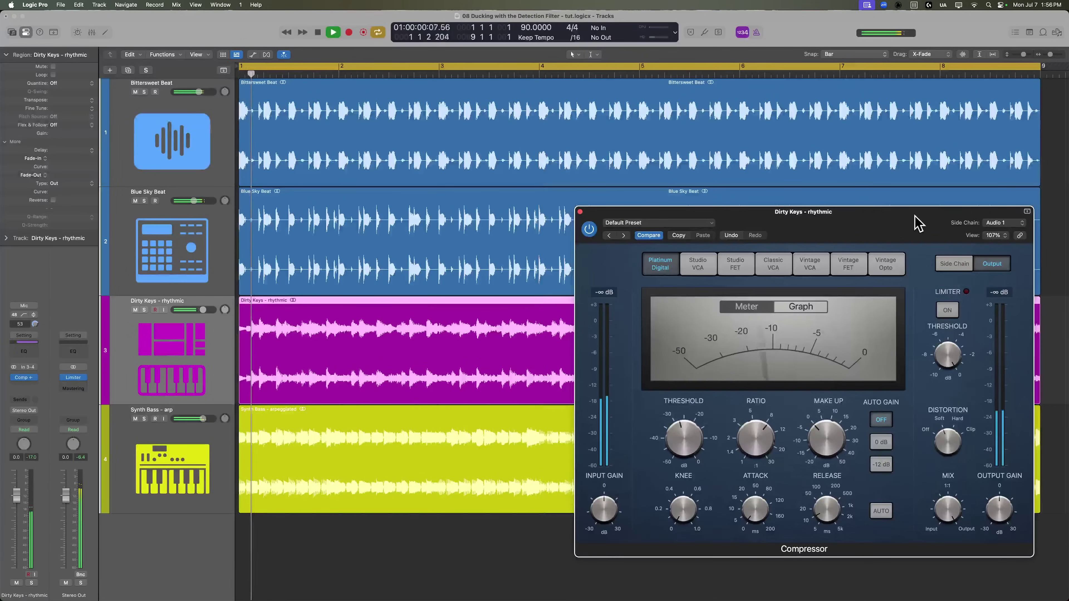
pyautogui.moveTo(800, 447)
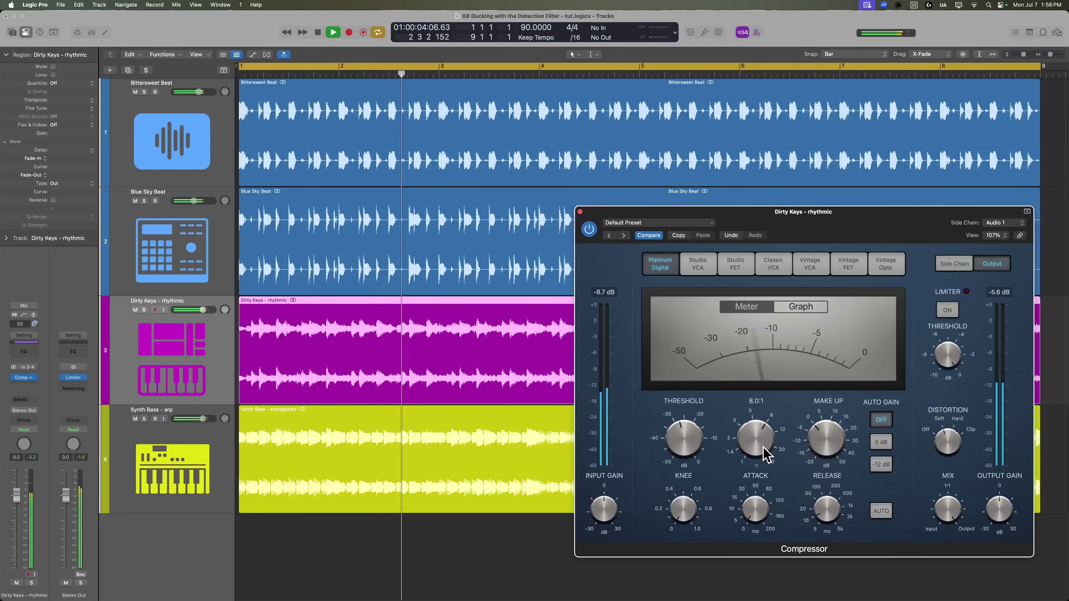
pyautogui.moveTo(763, 457)
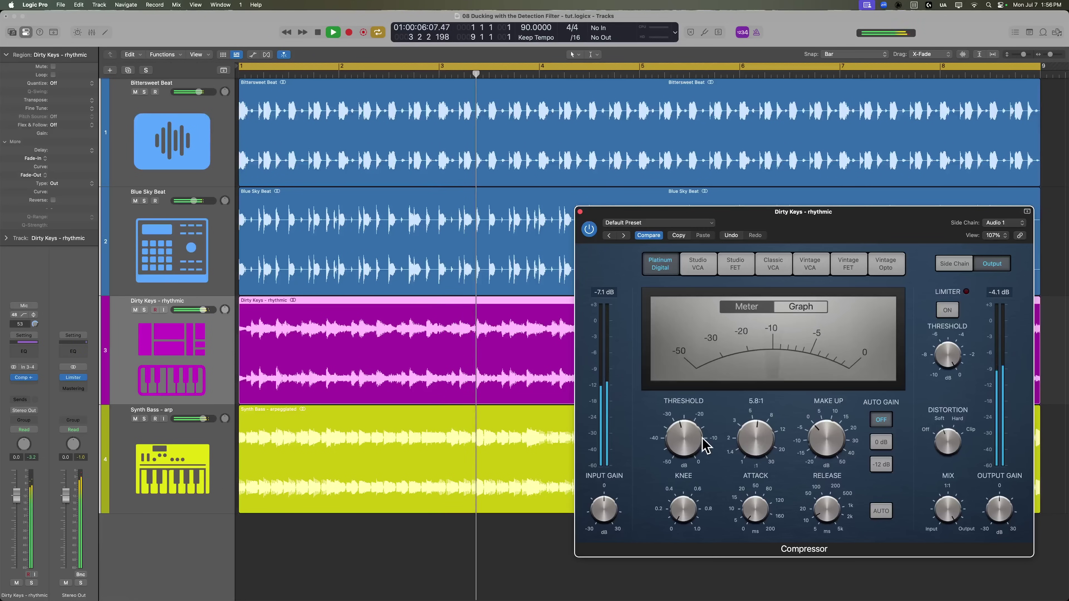
pyautogui.moveTo(692, 438)
pyautogui.moveTo(692, 438); pyautogui.dragTo(692, 430)
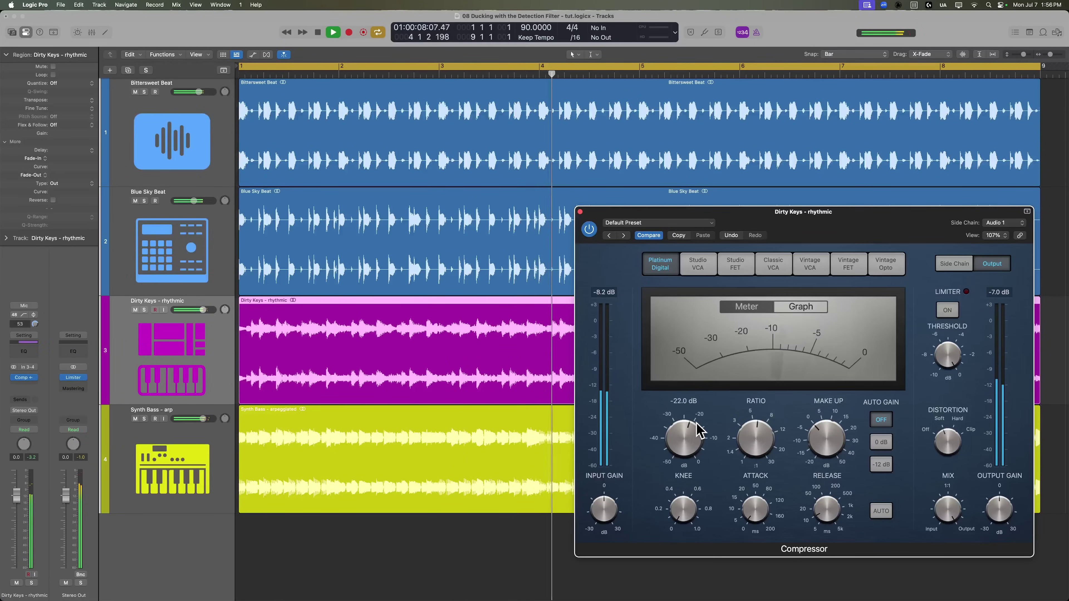
pyautogui.moveTo(833, 442)
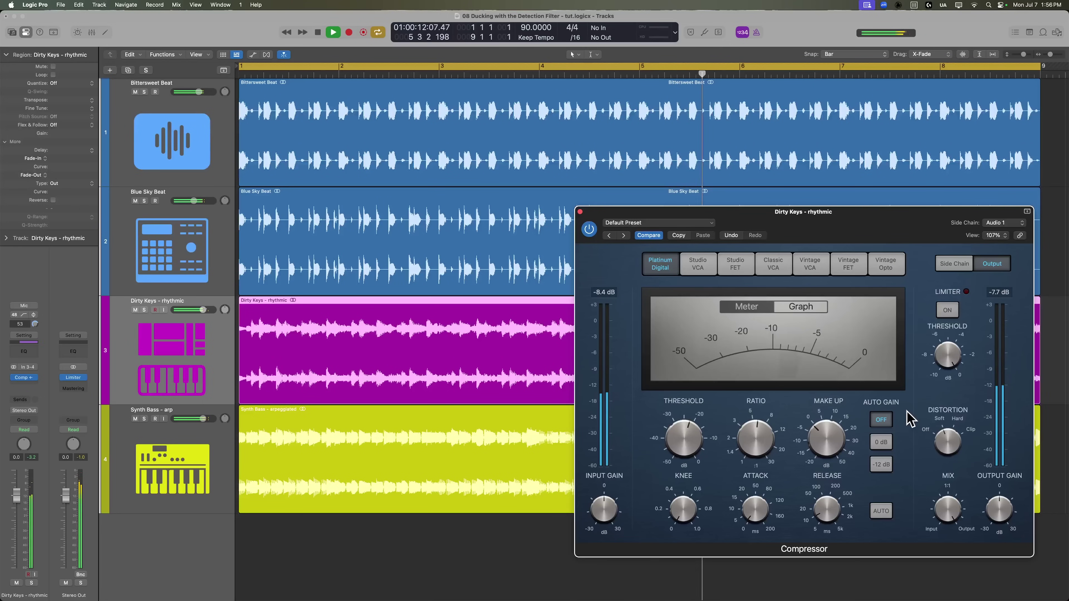
# In the Mixer, compare both compressors bypassed and active, then set Dirty Keys and Synth Bass faders to -1.0 dB
pyautogui.press('x')
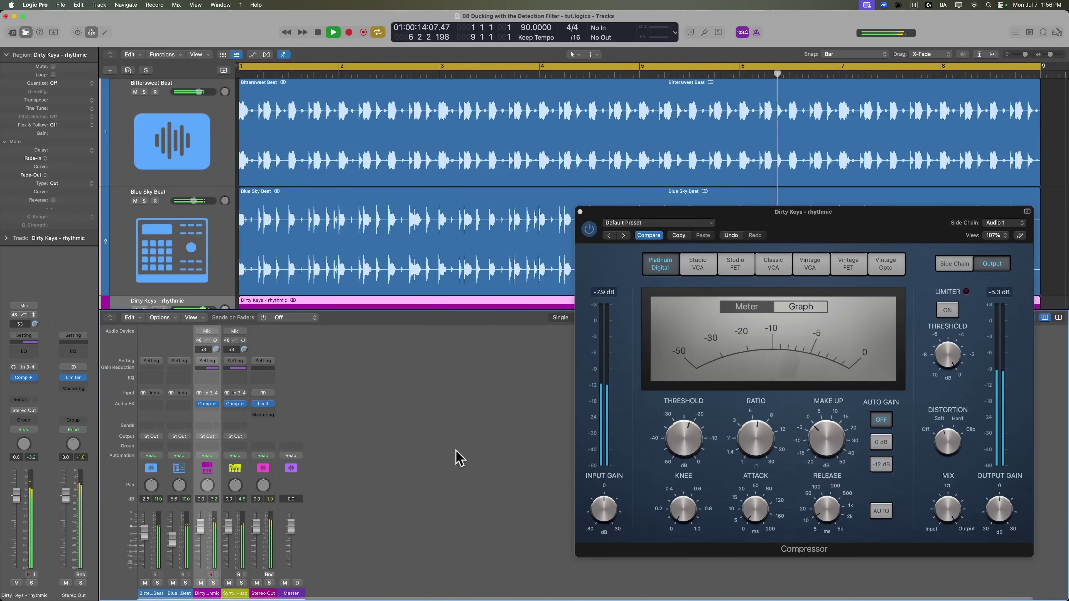
pyautogui.keyDown('shift'); pyautogui.click(229, 589); pyautogui.keyUp('shift')
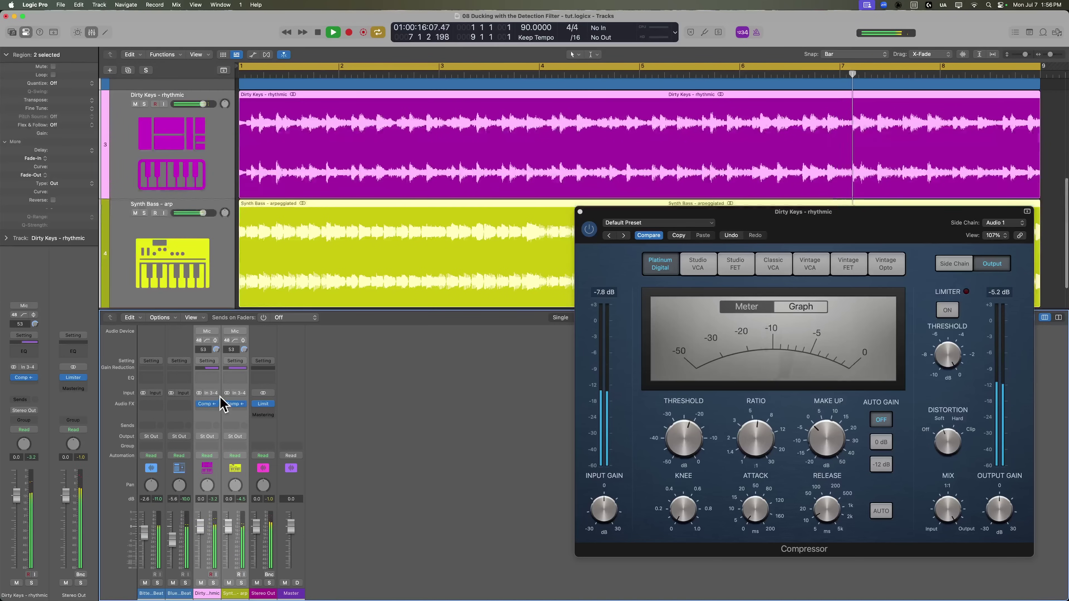
pyautogui.moveTo(230, 411)
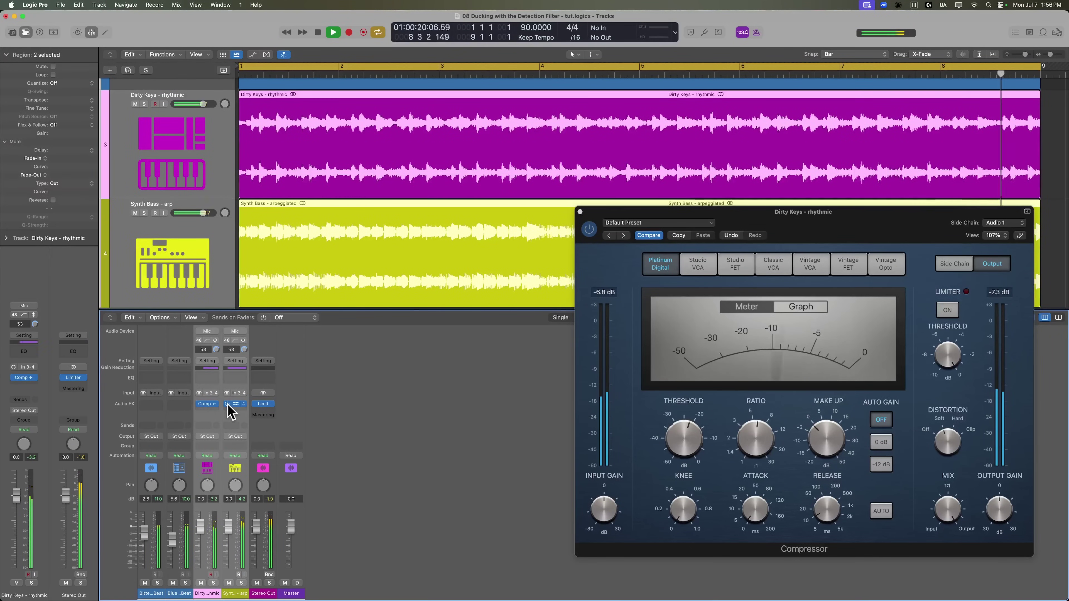
pyautogui.click(228, 404)
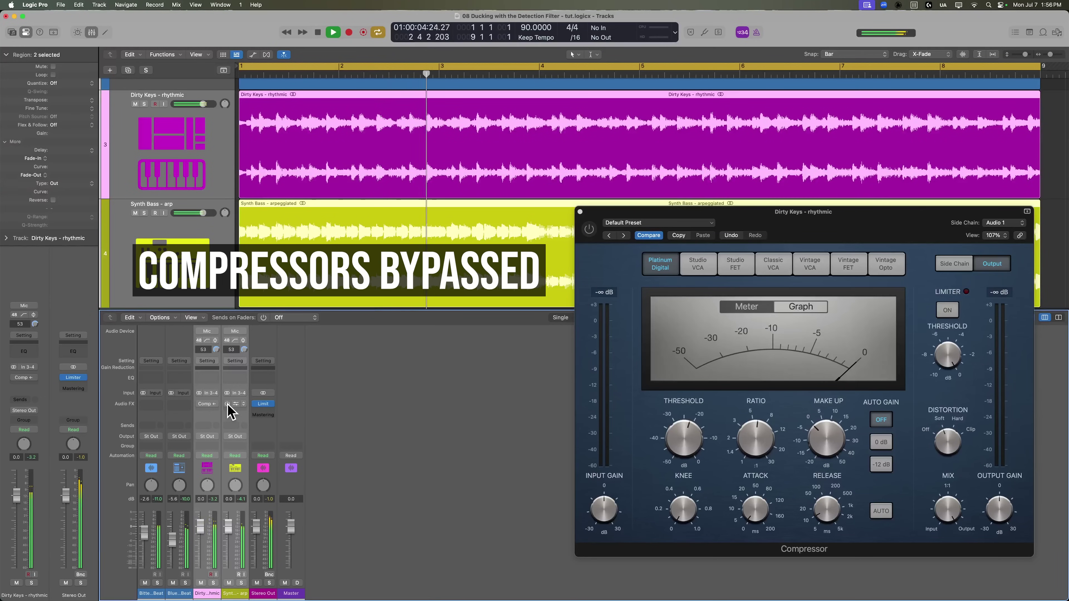
pyautogui.click(227, 404)
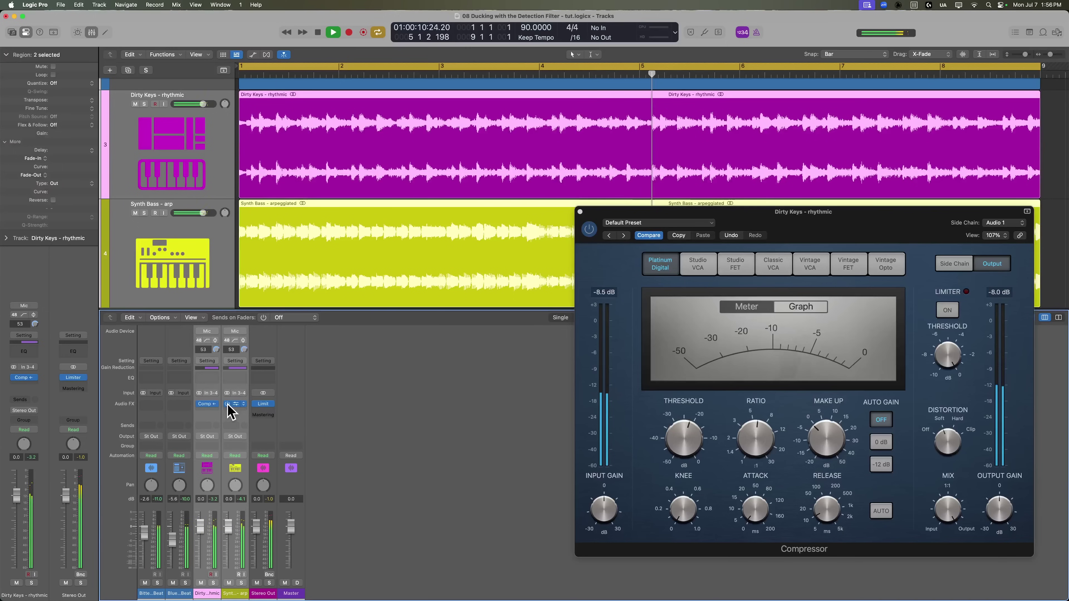
pyautogui.moveTo(229, 523); pyautogui.dragTo(229, 528)
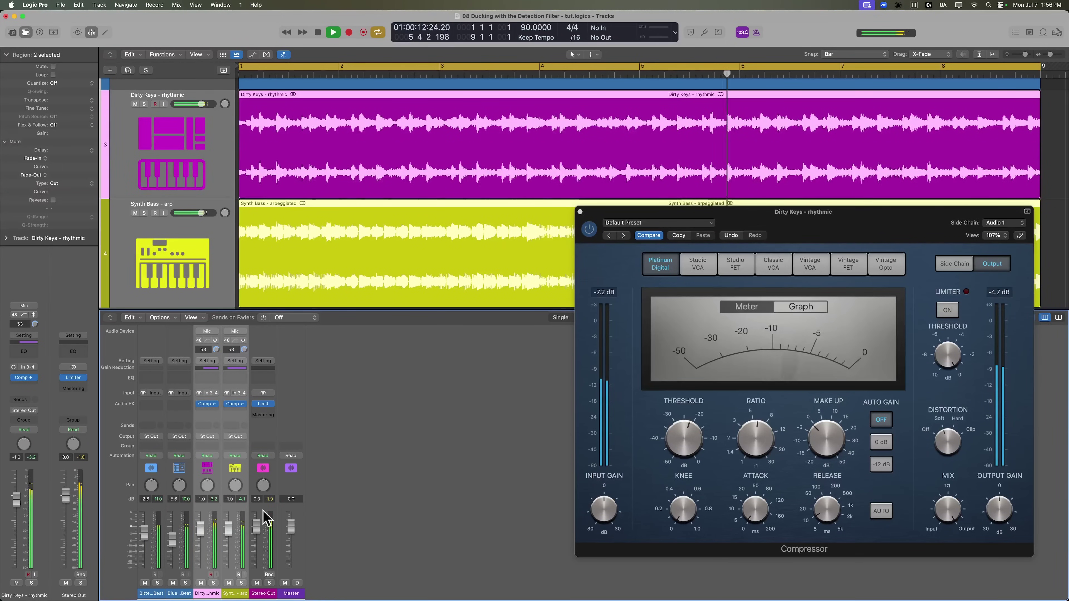
pyautogui.click(398, 443)
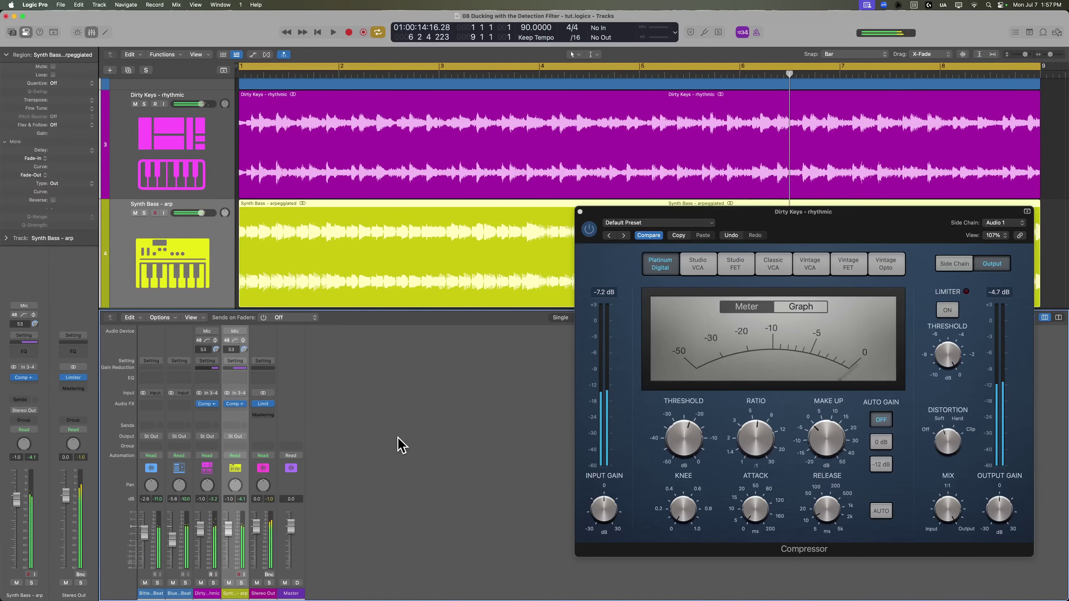
# Reveal the Dirty Keys compressor's side-chain detection settings, showing Max and Peak detection
pyautogui.click(958, 268)
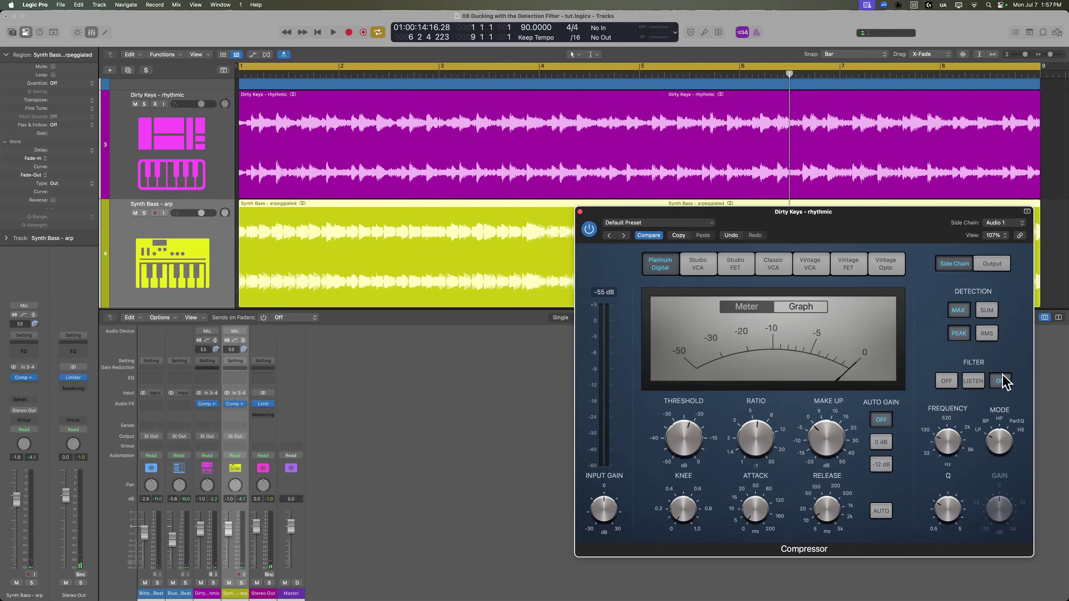